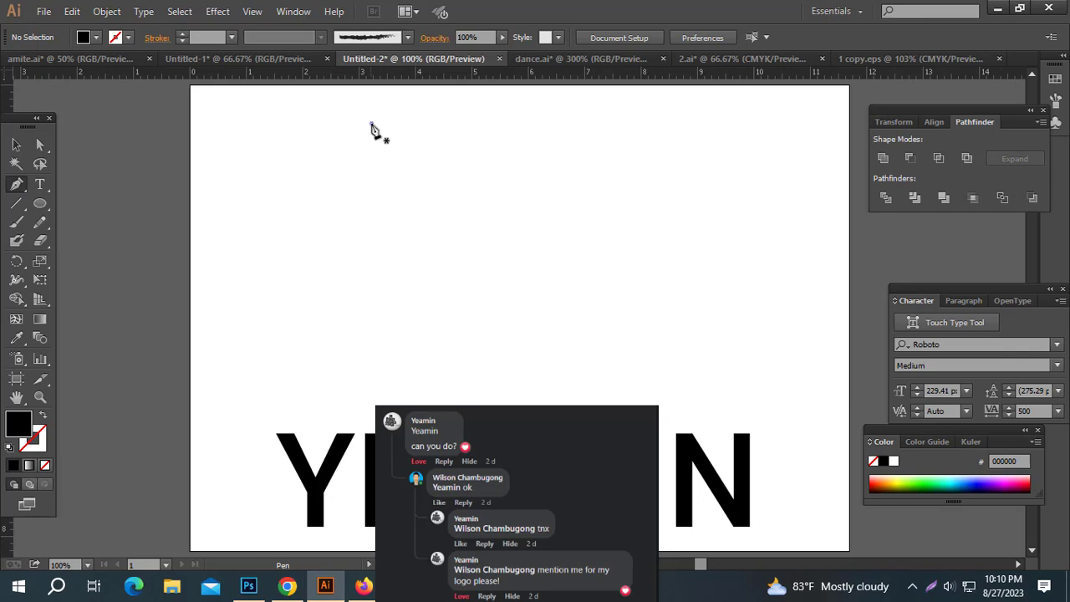
Step: Draw a straight vertical line above the name text with the Pen tool and swap its colours to black stroke, no fill
{"action": "left_click", "coordinate": [372, 125]}
{"action": "left_click", "coordinate": [370, 389], "text": "shift"}
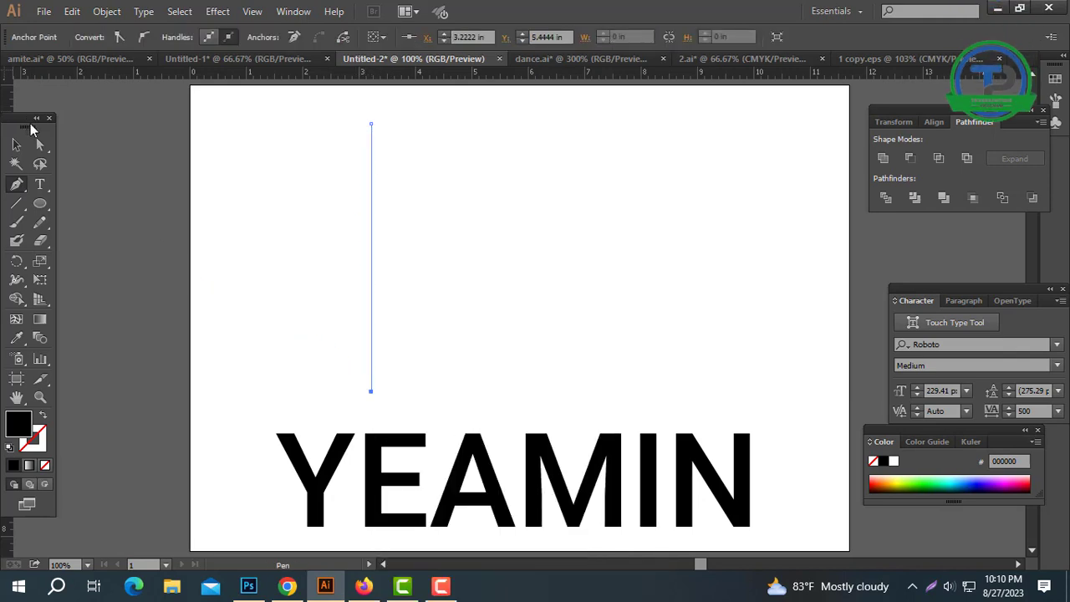
{"action": "left_click", "coordinate": [16, 144]}
{"action": "left_click", "coordinate": [432, 214]}
{"action": "left_click_drag", "start_coordinate": [495, 191], "coordinate": [188, 305]}
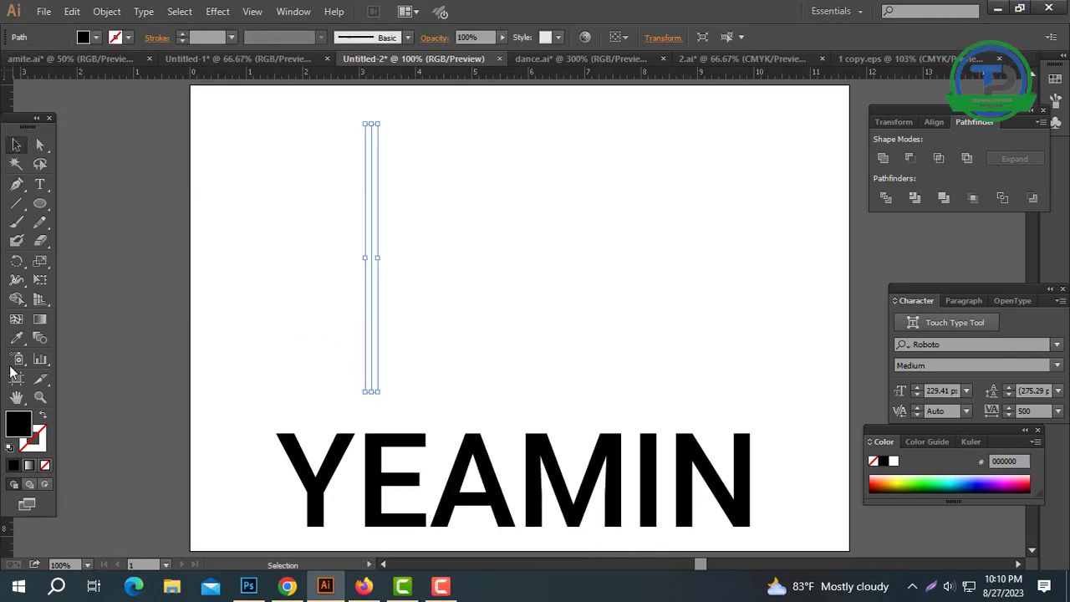
{"action": "left_click", "coordinate": [38, 443]}
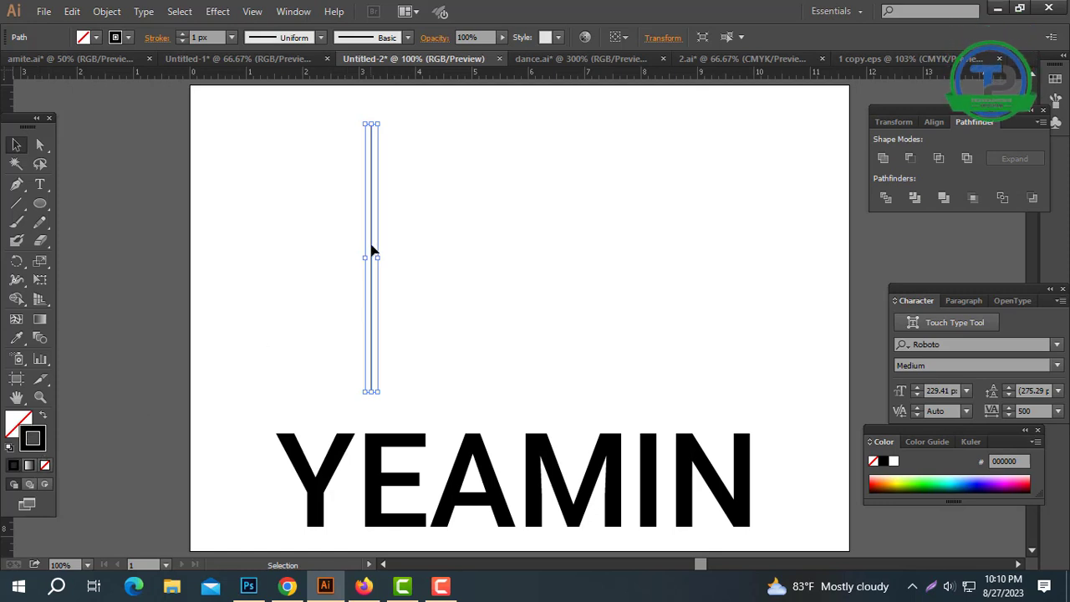
Step: Duplicate the vertical line a short distance to its right and repeat the copy to make a row of 17 evenly spaced lines
{"action": "left_click_drag", "start_coordinate": [396, 251], "coordinate": [396, 252]}
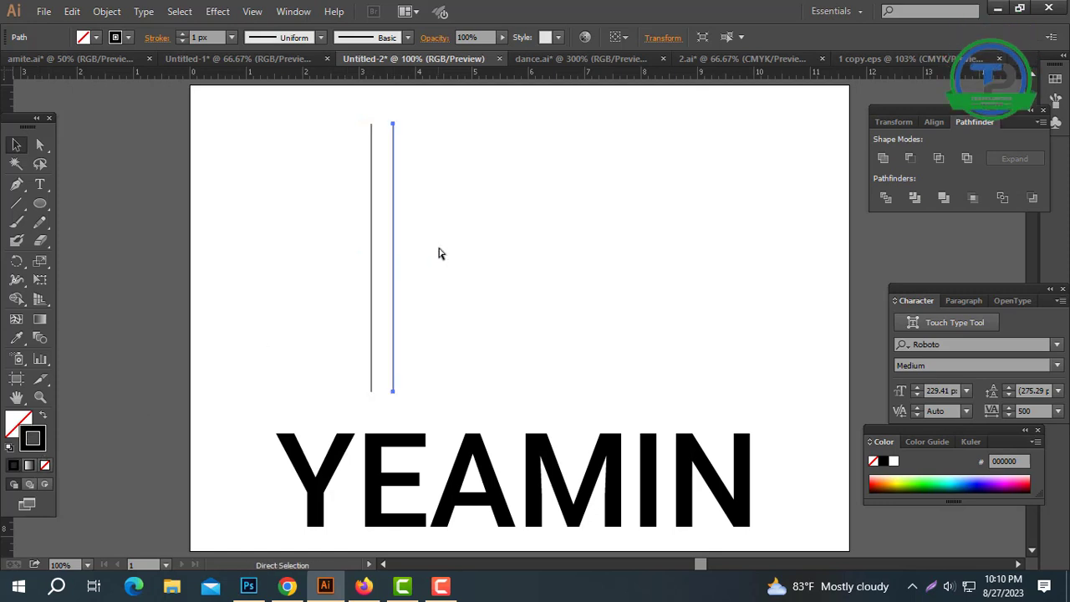
{"action": "key", "text": "ctrl+d"}
{"action": "key", "text": "ctrl+d"}
{"action": "key", "text": "ctrl+d"}
{"action": "key", "text": "ctrl+d"}
{"action": "key", "text": "ctrl+d"}
{"action": "key", "text": "ctrl+d"}
{"action": "key", "text": "ctrl+d"}
{"action": "key", "text": "ctrl+d"}
{"action": "key", "text": "ctrl+d"}
{"action": "key", "text": "ctrl+d"}
{"action": "key", "text": "ctrl+d"}
{"action": "key", "text": "ctrl+d"}
{"action": "key", "text": "ctrl+d"}
{"action": "key", "text": "ctrl+d"}
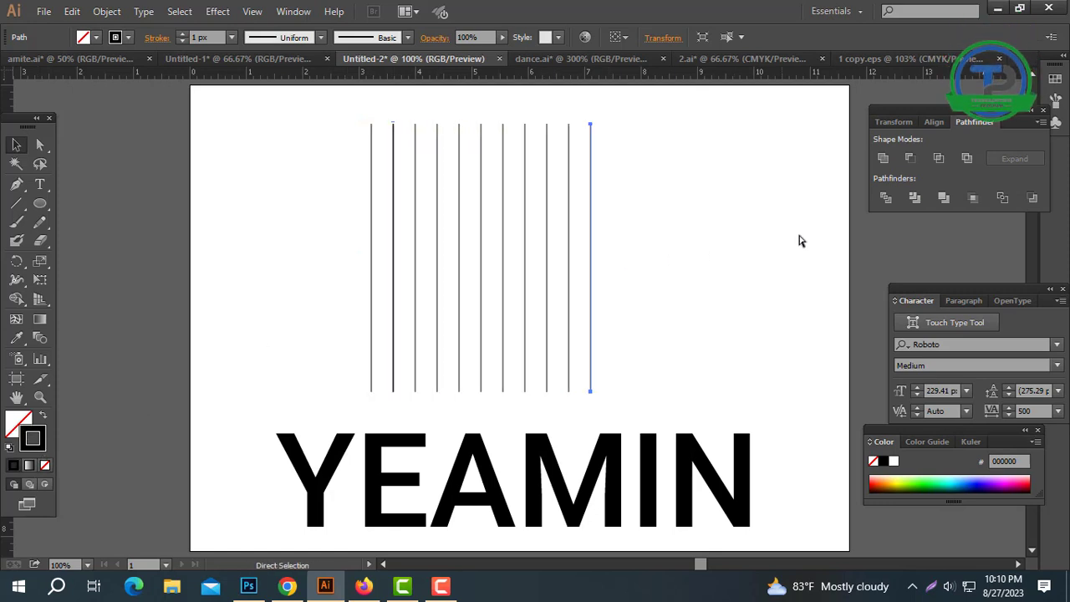
Step: Move the name text further down the artboard and stretch all the vertical lines downward to make them taller
{"action": "left_click_drag", "start_coordinate": [558, 458], "coordinate": [558, 510]}
{"action": "left_click_drag", "start_coordinate": [807, 318], "coordinate": [224, 338]}
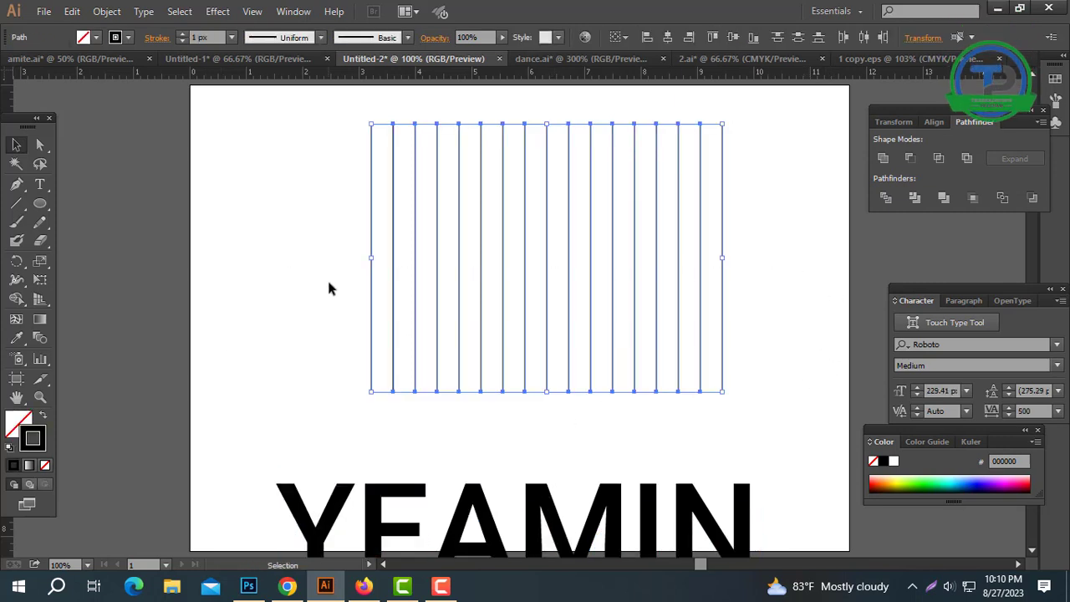
{"action": "left_click", "coordinate": [458, 291]}
{"action": "left_click_drag", "start_coordinate": [548, 393], "coordinate": [549, 432]}
Step: Create a copy of the vertical lines rotated by 60°
{"action": "right_click", "coordinate": [480, 231]}
{"action": "mouse_move", "coordinate": [616, 436]}
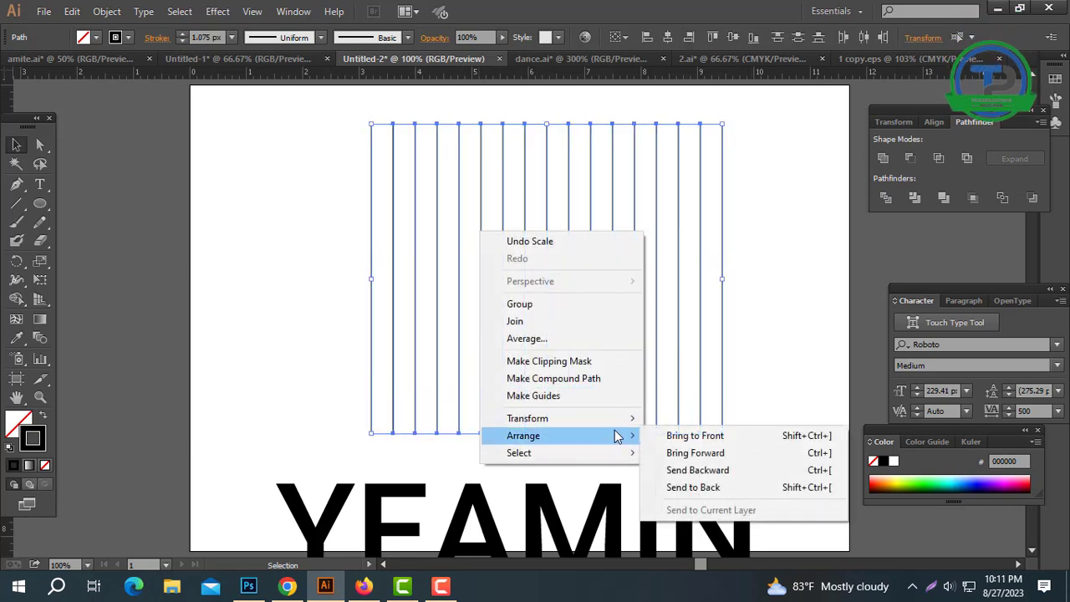
{"action": "mouse_move", "coordinate": [563, 420]}
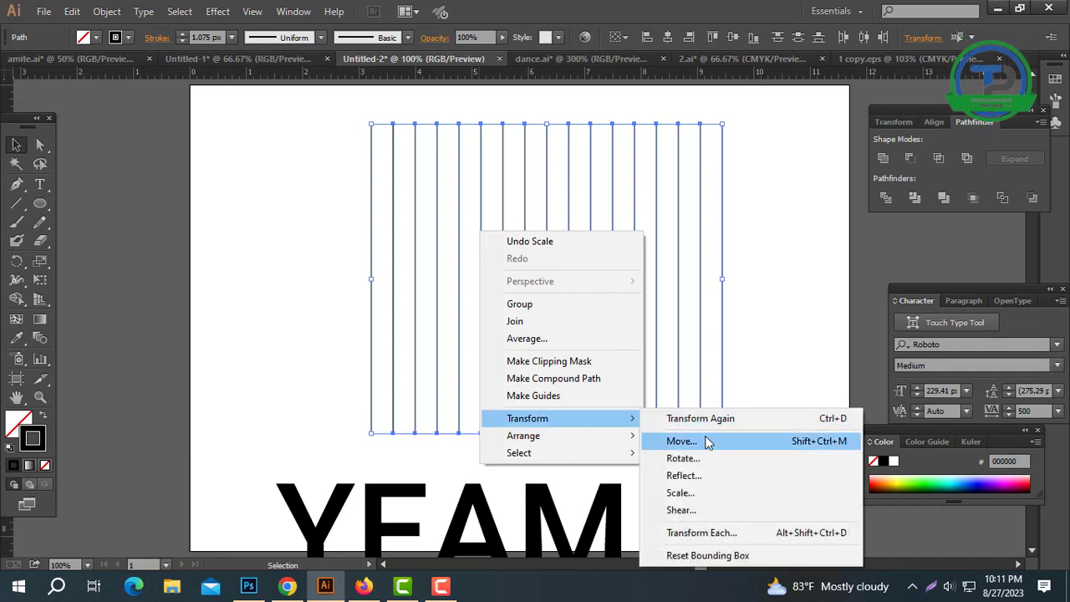
{"action": "left_click", "coordinate": [698, 463]}
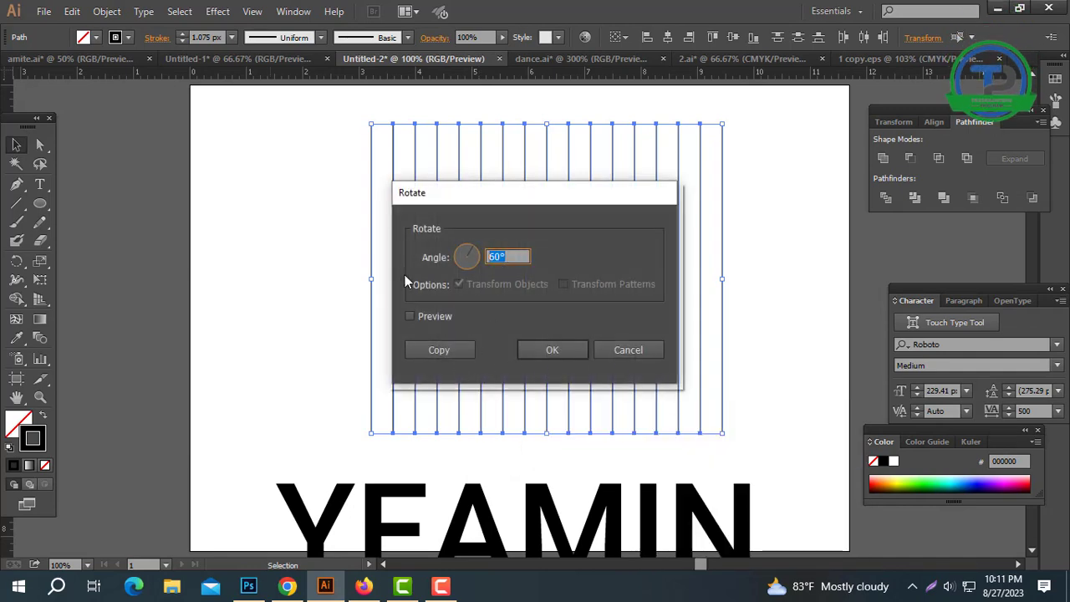
{"action": "type", "text": "60"}
{"action": "left_click", "coordinate": [419, 355]}
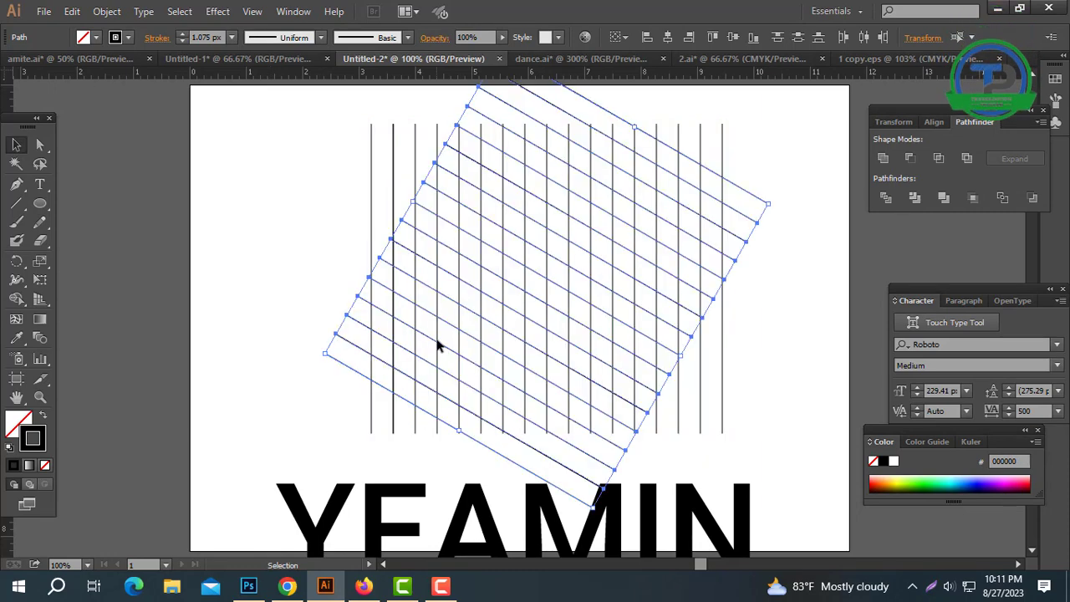
Step: Reflect a copy of the rotated lines across the vertical axis to complete the isometric grid
{"action": "right_click", "coordinate": [471, 244]}
{"action": "mouse_move", "coordinate": [573, 430]}
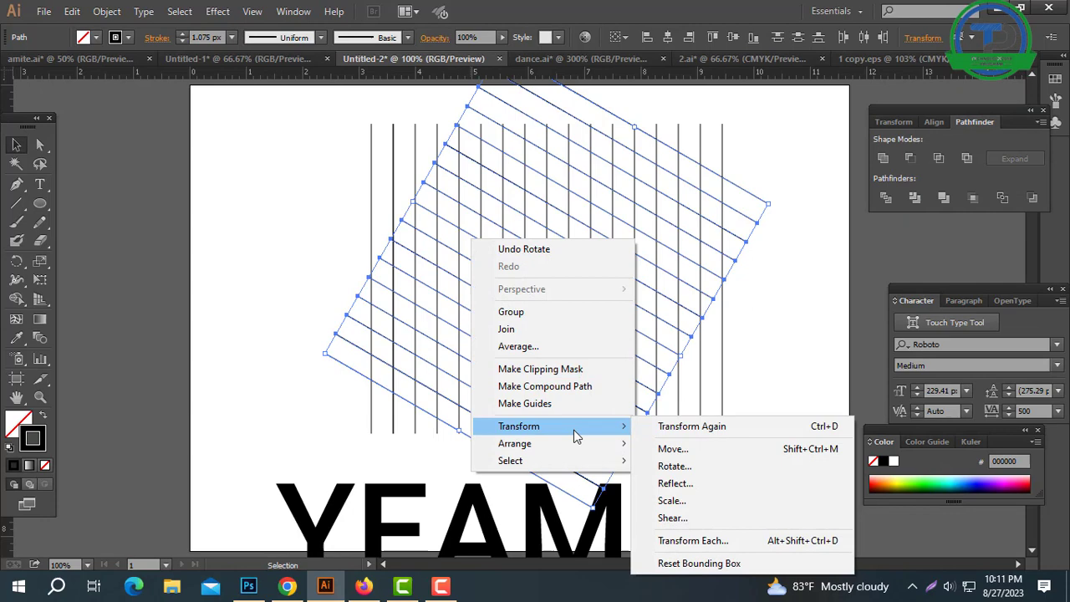
{"action": "left_click", "coordinate": [681, 485]}
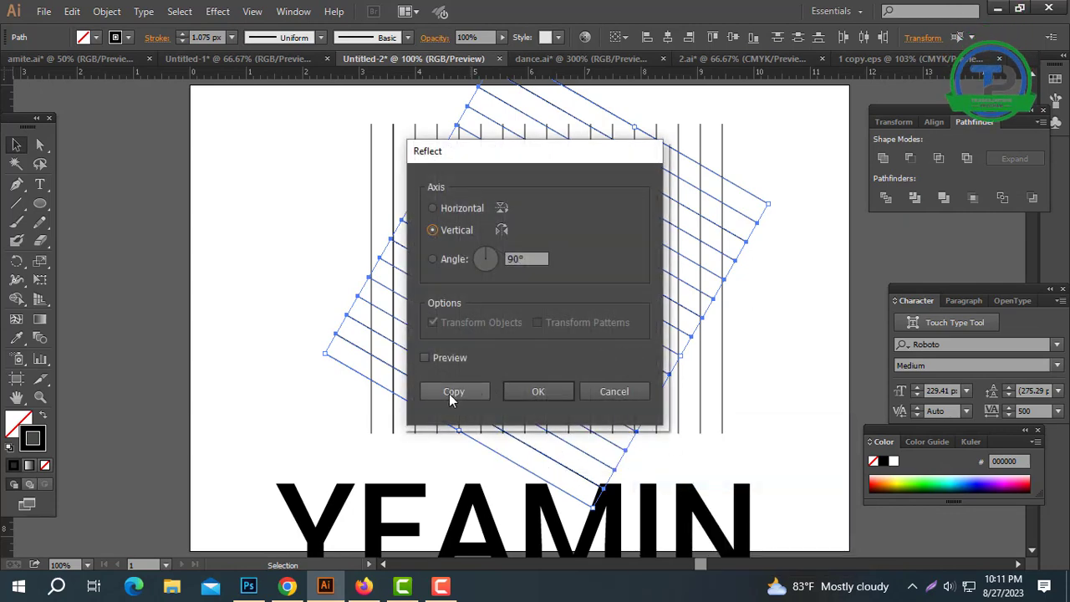
{"action": "left_click", "coordinate": [453, 391]}
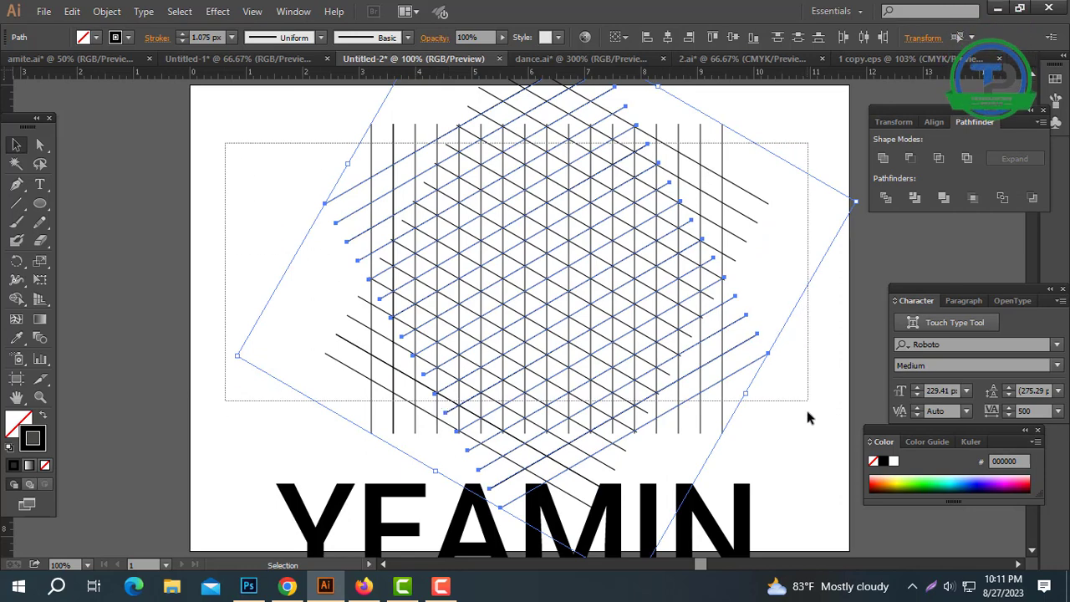
Step: Select the whole grid and merge its cells with the Shape Builder tool into the two bent halves of a letter Y
{"action": "key", "text": "ctrl+a"}
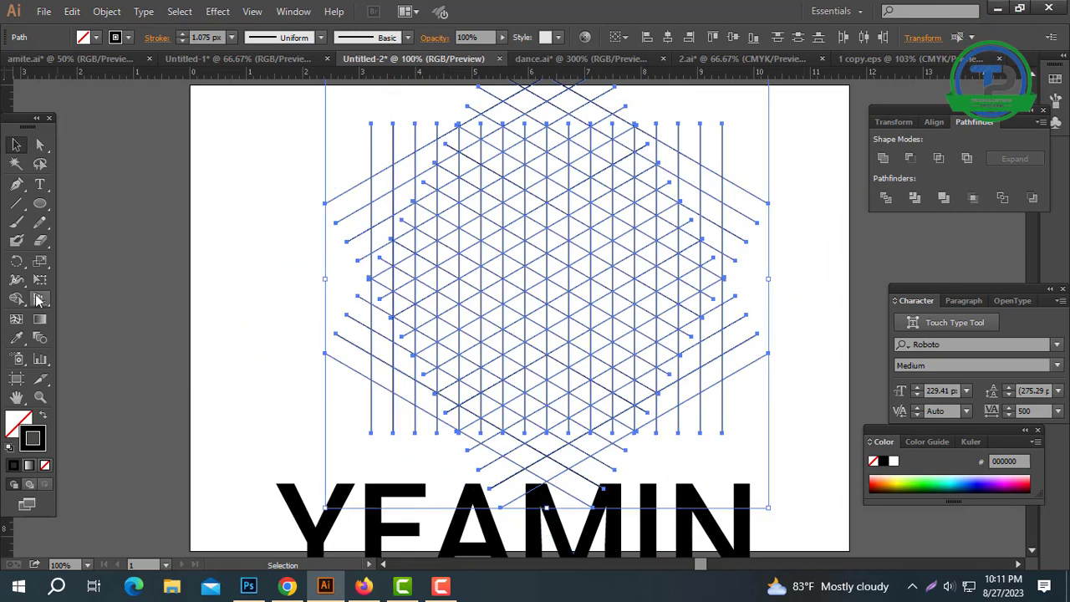
{"action": "left_click_drag", "start_coordinate": [16, 298], "coordinate": [88, 303]}
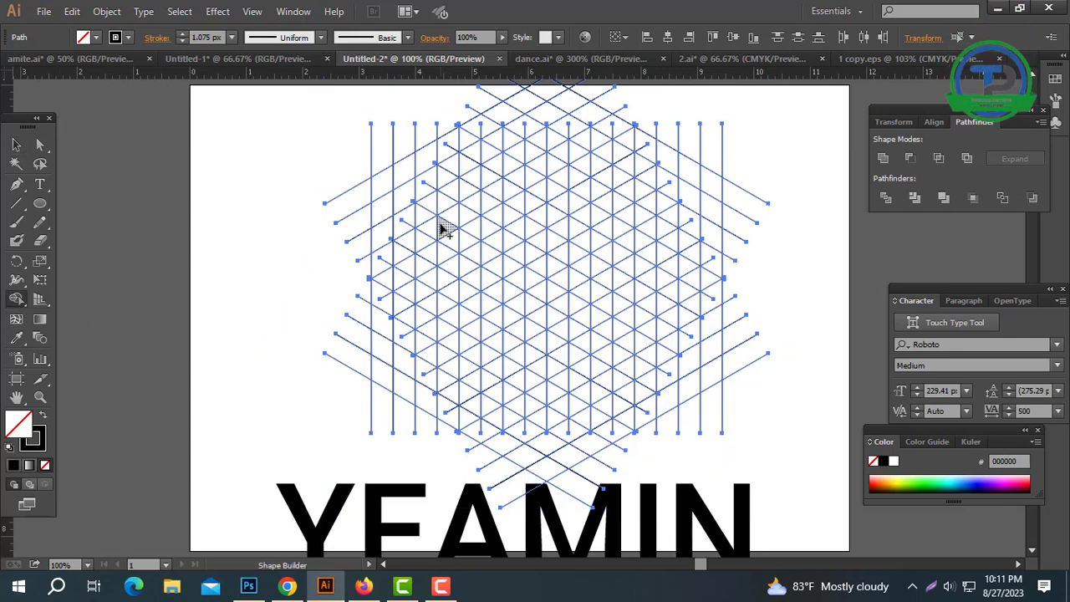
{"action": "mouse_move", "coordinate": [521, 279]}
{"action": "left_mouse_down"}
{"action": "mouse_move", "coordinate": [536, 329]}
{"action": "mouse_move", "coordinate": [537, 282]}
{"action": "mouse_move", "coordinate": [535, 332]}
{"action": "left_mouse_up"}
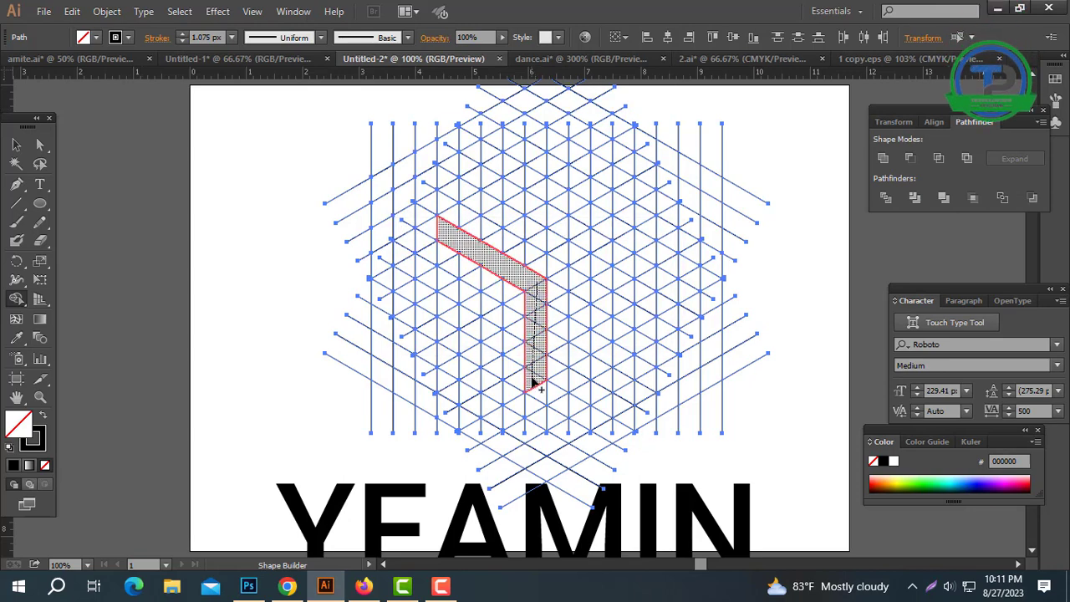
{"action": "left_click_drag", "start_coordinate": [530, 378], "coordinate": [541, 377]}
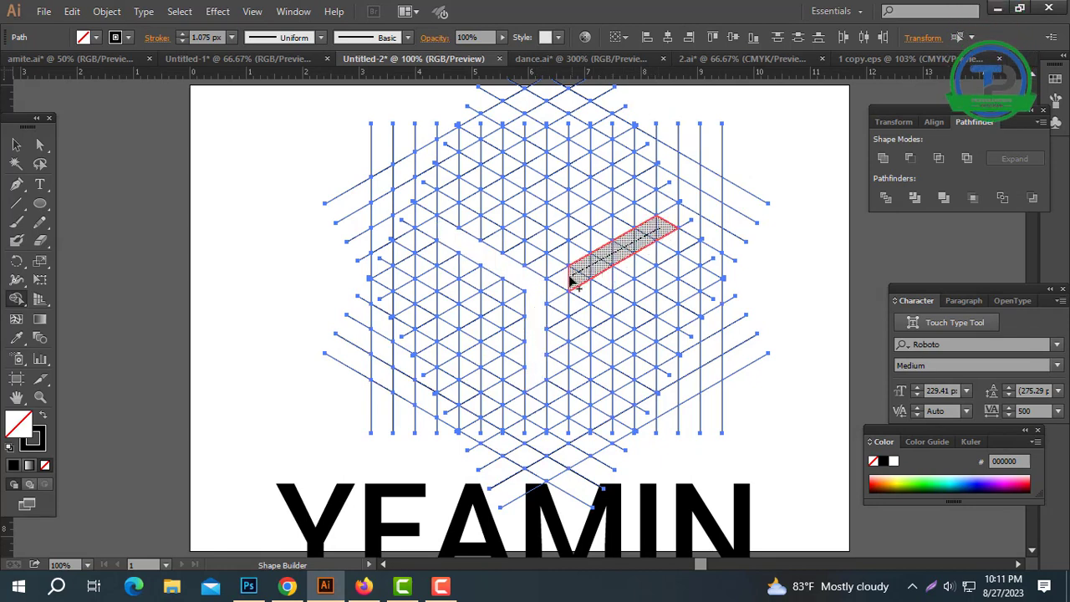
{"action": "left_click_drag", "start_coordinate": [571, 282], "coordinate": [562, 285]}
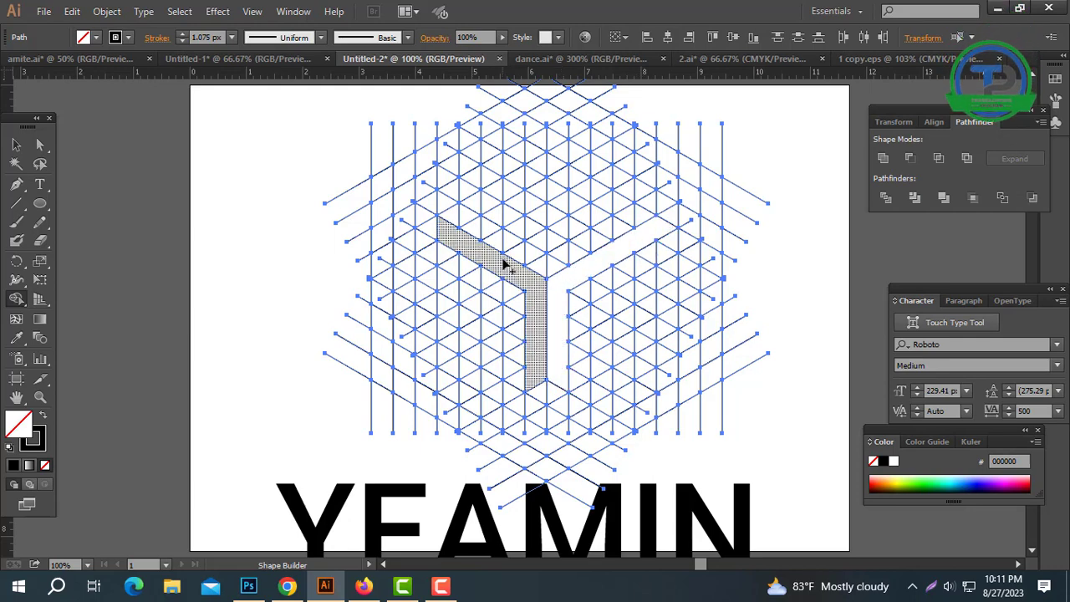
{"action": "left_click_drag", "start_coordinate": [428, 226], "coordinate": [444, 233]}
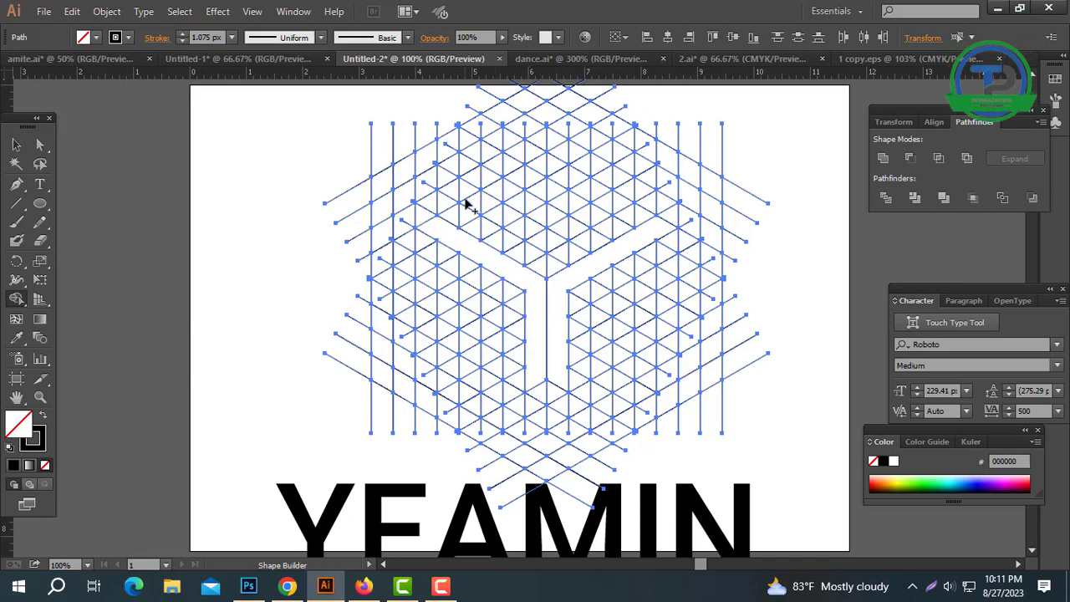
Step: Merge a V-shaped band of grid cells above the Y halves with Shape Builder and deselect the grid
{"action": "mouse_move", "coordinate": [466, 193]}
{"action": "left_mouse_down"}
{"action": "mouse_move", "coordinate": [539, 241]}
{"action": "mouse_move", "coordinate": [568, 236]}
{"action": "left_mouse_up"}
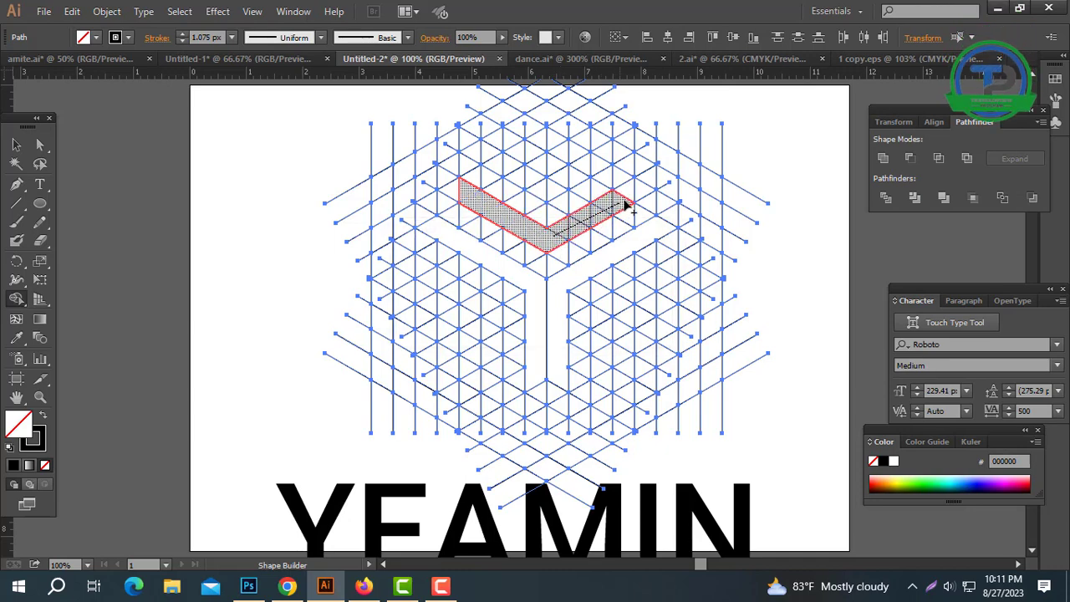
{"action": "left_click_drag", "start_coordinate": [638, 192], "coordinate": [639, 193]}
{"action": "key", "text": "v"}
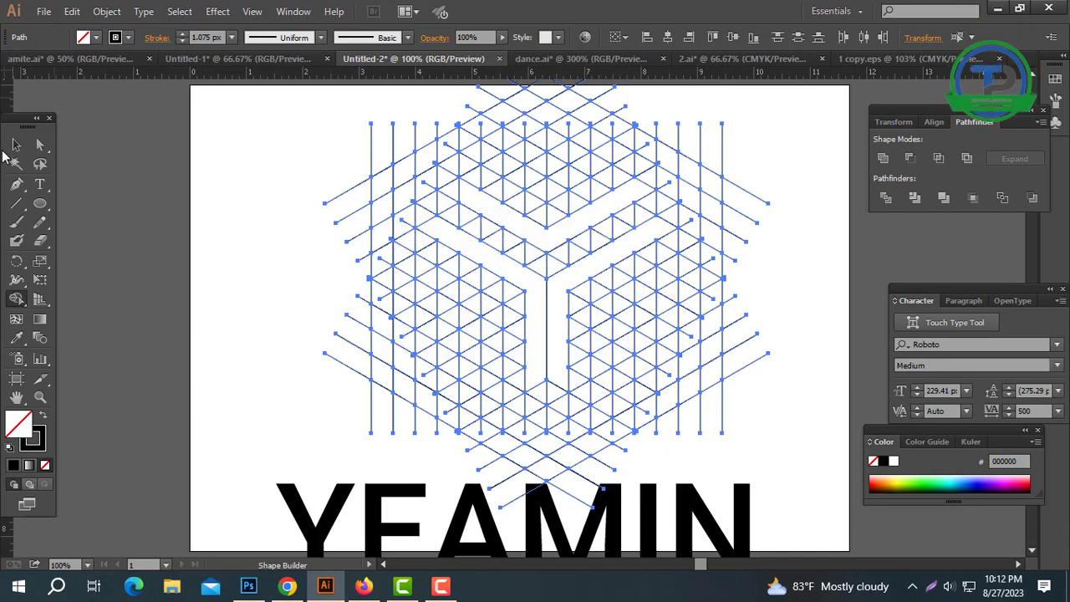
{"action": "left_click", "coordinate": [147, 332]}
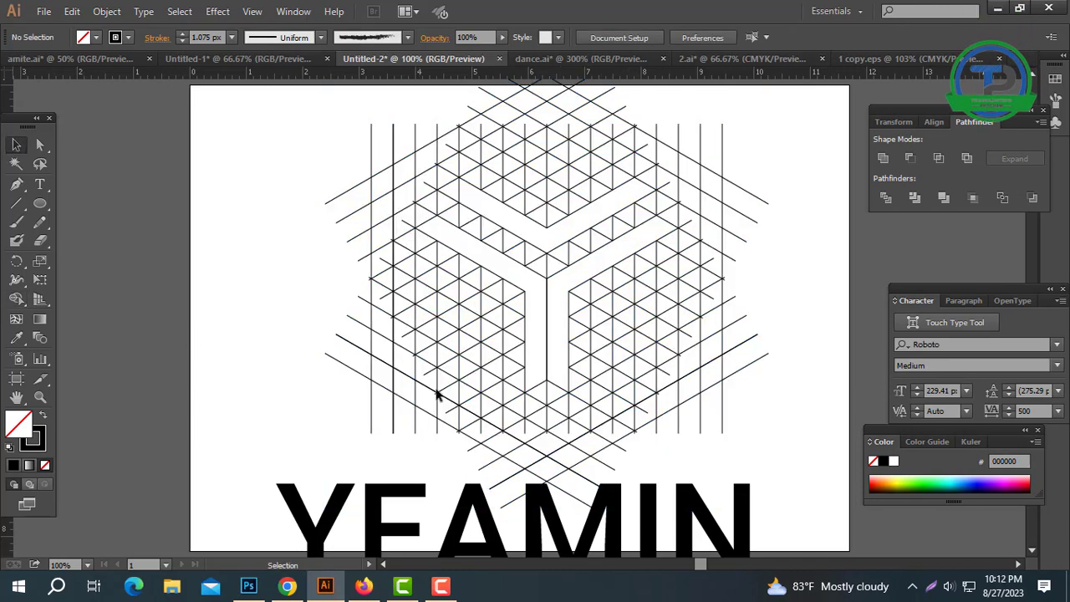
Step: Fill the merged Y and V shapes with bright blue 00B8FF and deselect everything
{"action": "left_click", "coordinate": [547, 293]}
{"action": "left_click", "coordinate": [17, 340]}
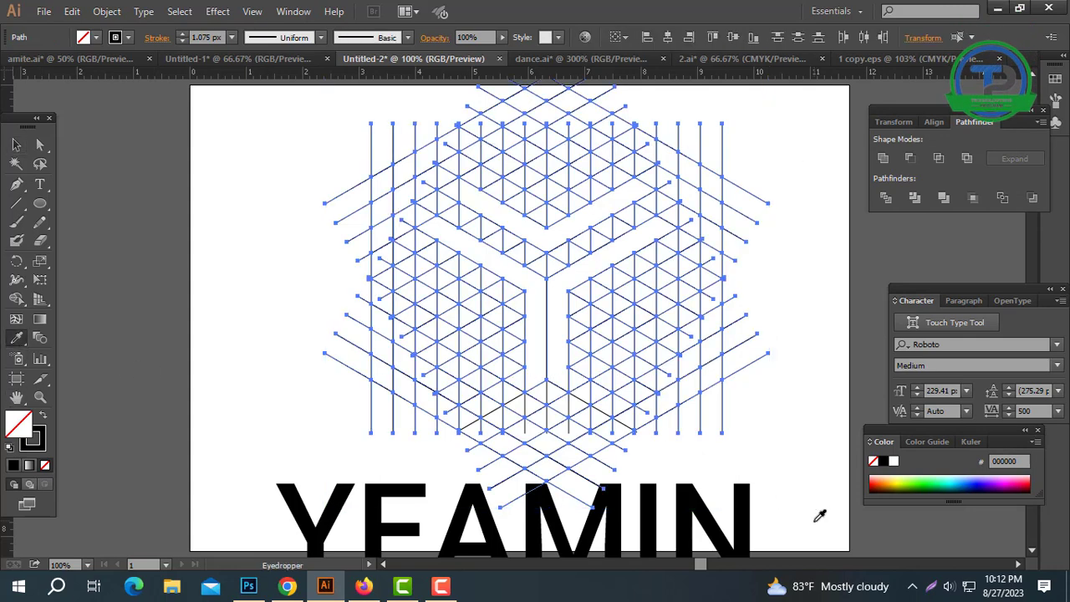
{"action": "left_click", "coordinate": [953, 486]}
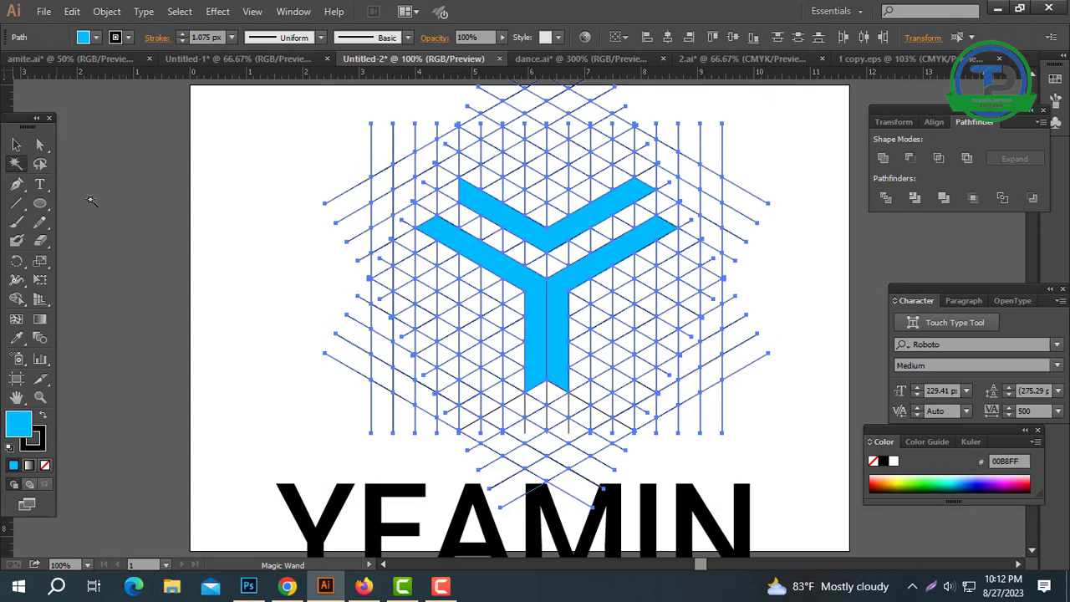
{"action": "left_click", "coordinate": [90, 200]}
{"action": "left_click", "coordinate": [16, 145]}
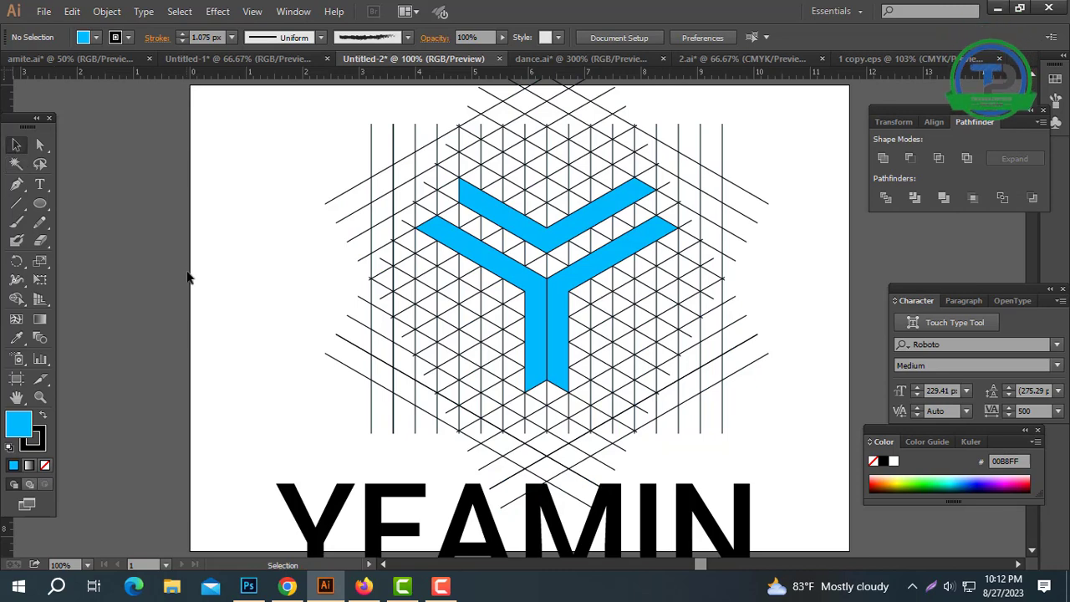
Step: Move the blue shapes away from the grid and delete all the remaining grid lines
{"action": "left_click", "coordinate": [529, 311]}
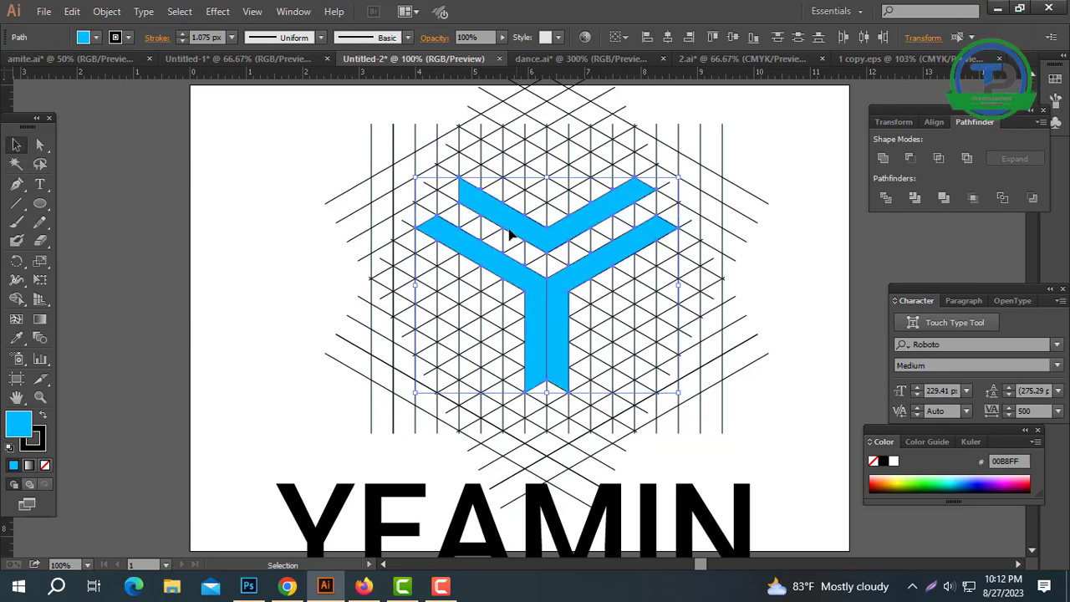
{"action": "left_click_drag", "start_coordinate": [554, 239], "coordinate": [168, 240]}
{"action": "left_click_drag", "start_coordinate": [340, 105], "coordinate": [776, 413]}
{"action": "key", "text": "Delete"}
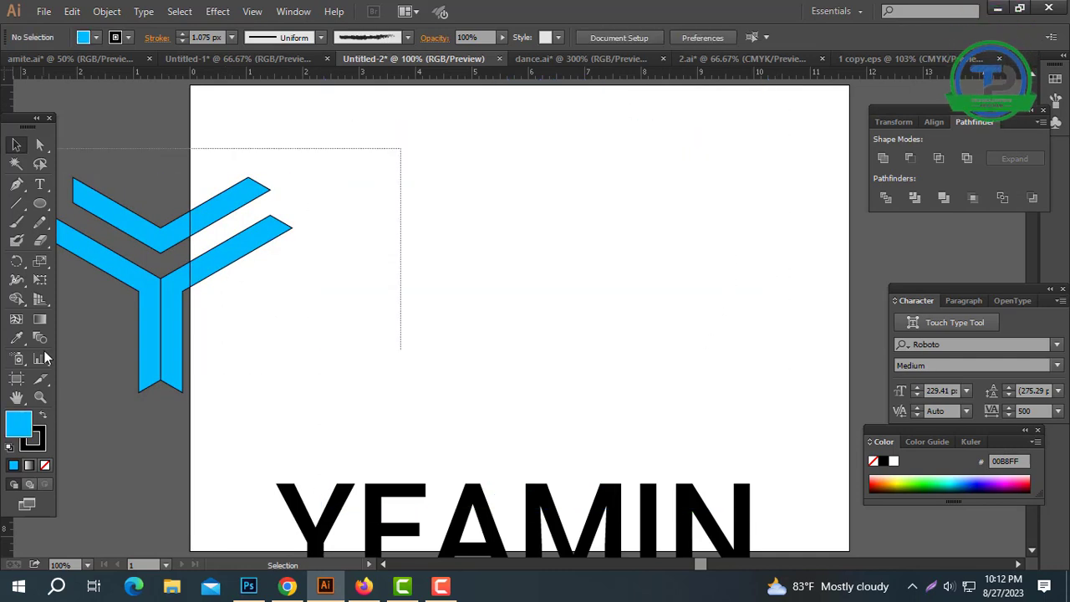
Step: Bring the blue shapes back onto the artboard and separate the two bent Y halves with a narrow vertical gap
{"action": "left_click_drag", "start_coordinate": [148, 310], "coordinate": [598, 326]}
{"action": "left_click", "coordinate": [590, 337]}
{"action": "left_click", "coordinate": [533, 392]}
{"action": "left_click_drag", "start_coordinate": [683, 325], "coordinate": [548, 368]}
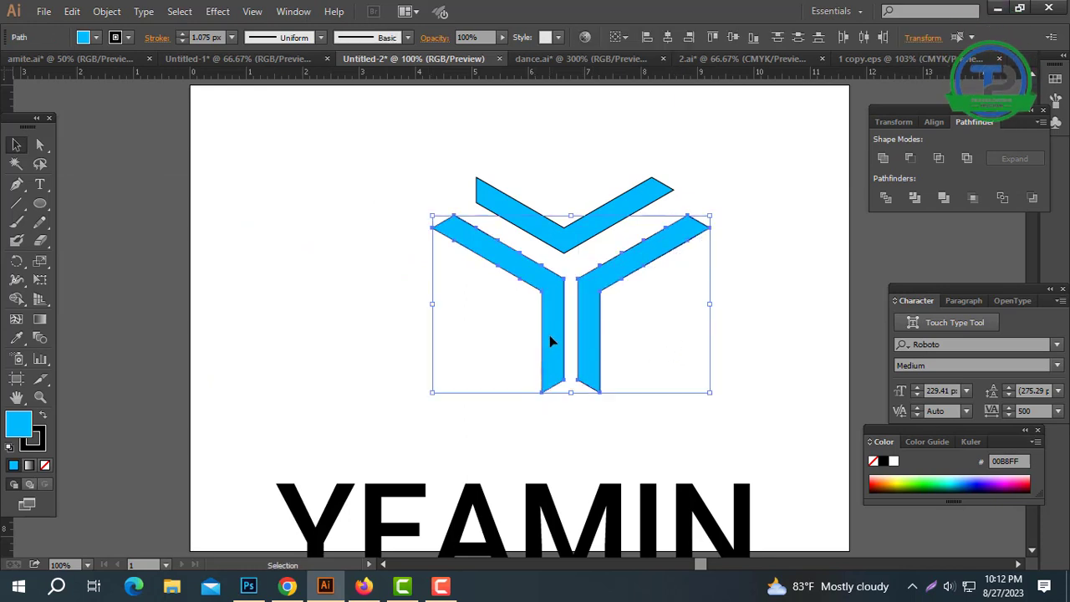
{"action": "left_click", "coordinate": [520, 396]}
{"action": "left_click", "coordinate": [575, 245]}
{"action": "left_click", "coordinate": [554, 324]}
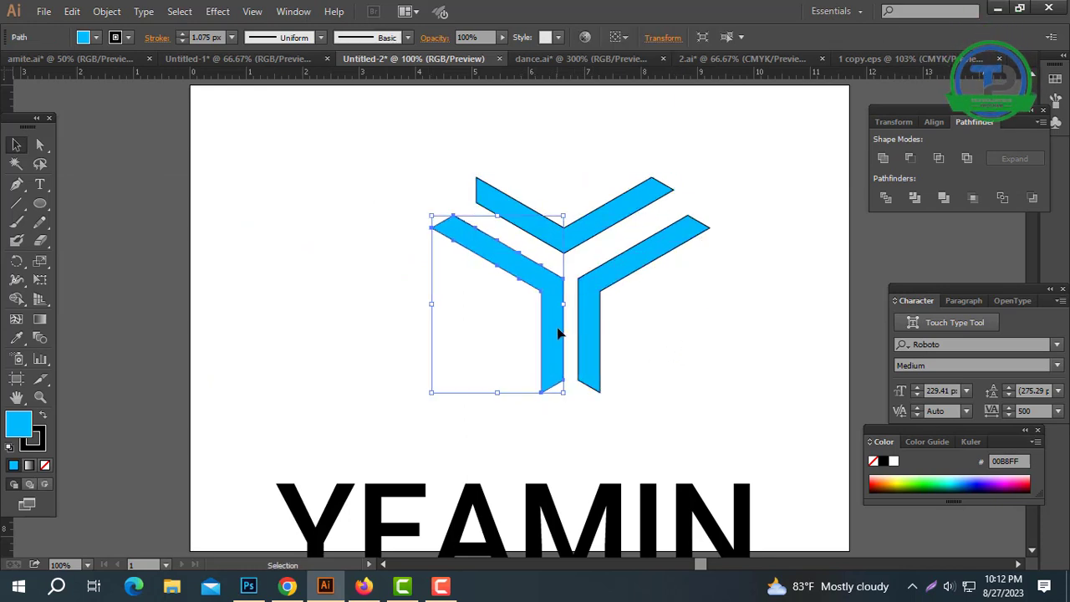
{"action": "key", "text": "Left"}
{"action": "key", "text": "Left"}
{"action": "key", "text": "Left"}
{"action": "key", "text": "Left"}
{"action": "left_click_drag", "start_coordinate": [668, 337], "coordinate": [555, 308]}
{"action": "right_click", "coordinate": [572, 296]}
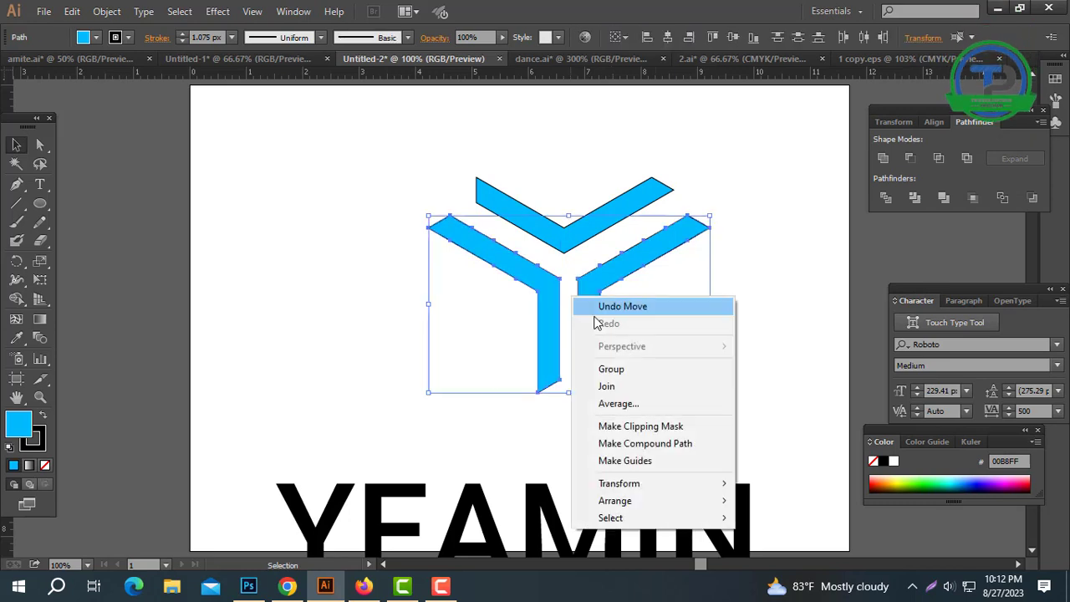
{"action": "left_click", "coordinate": [758, 180]}
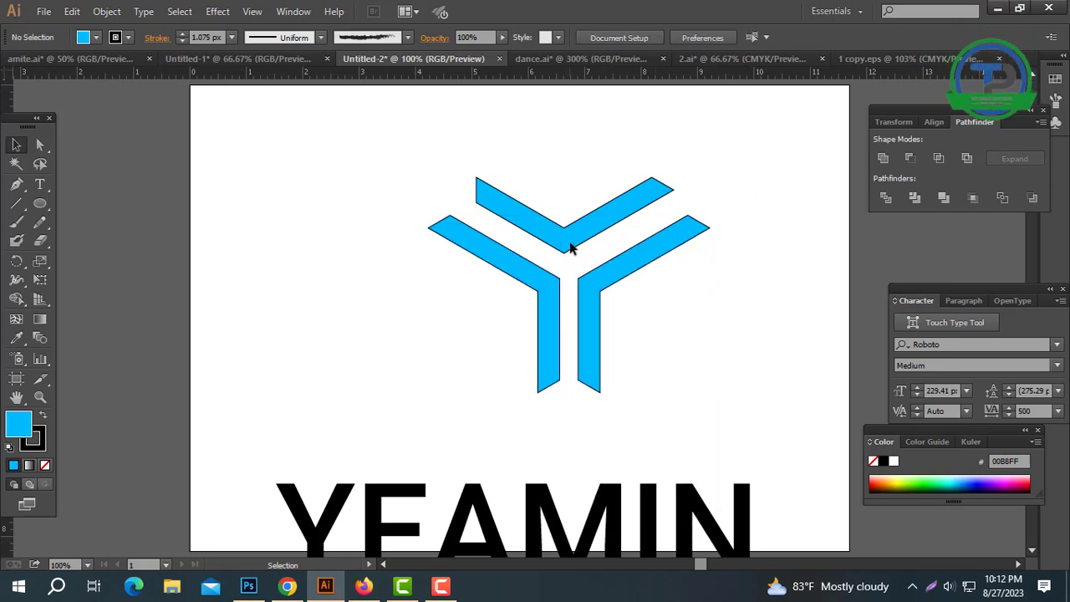
Step: Move the V-shaped piece slightly down toward the Y halves and group the two bent halves together
{"action": "left_click_drag", "start_coordinate": [571, 262], "coordinate": [572, 265]}
{"action": "left_click_drag", "start_coordinate": [671, 316], "coordinate": [428, 391]}
{"action": "right_click", "coordinate": [554, 328]}
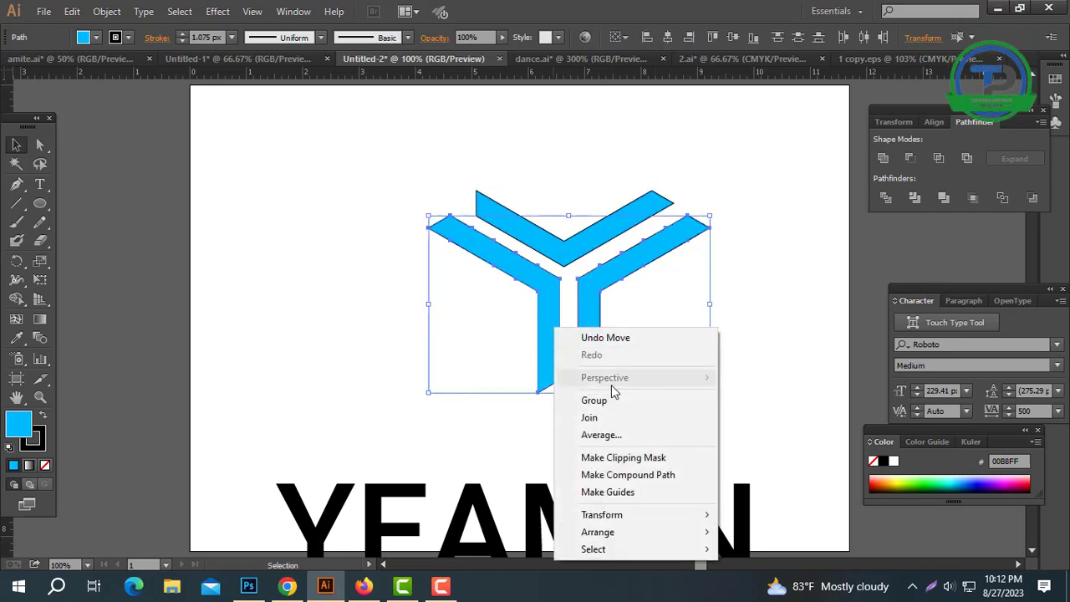
{"action": "left_click", "coordinate": [609, 401]}
Step: Align the V-shaped piece and the grouped Y halves to their horizontal centres and deselect them
{"action": "left_click", "coordinate": [481, 201], "text": "shift"}
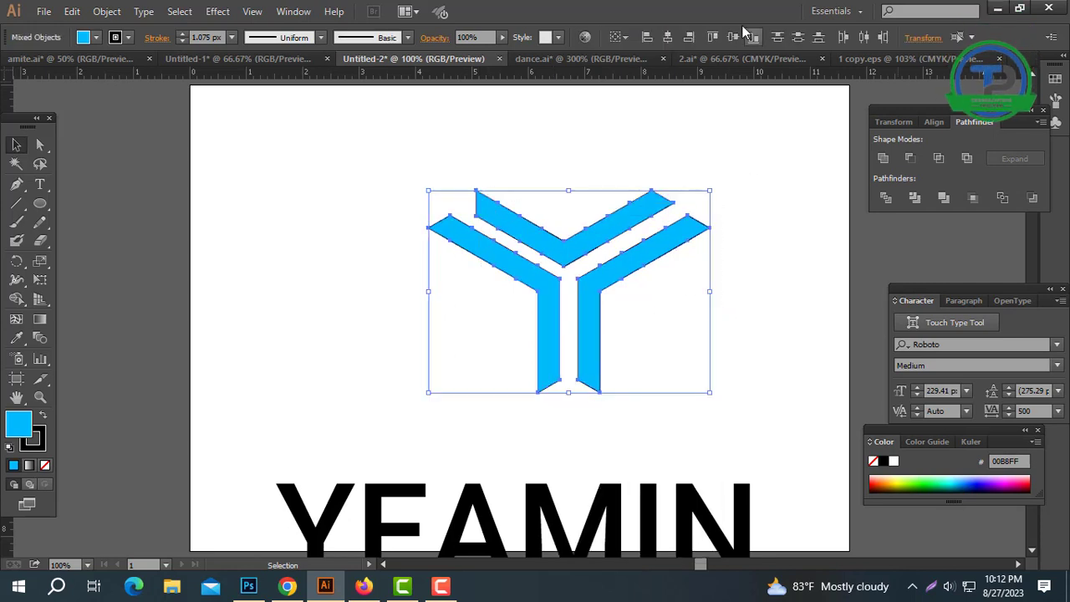
{"action": "left_click", "coordinate": [668, 37]}
{"action": "left_click", "coordinate": [628, 234]}
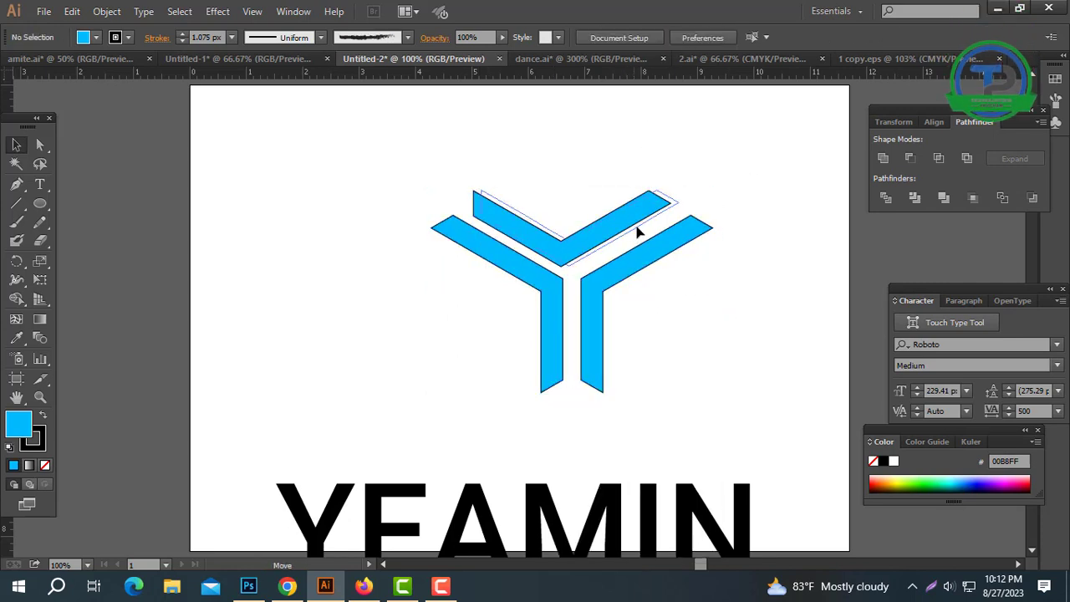
Step: Shift the V-shaped piece right so its point sits over the vertical gap, and nudge it slightly upward
{"action": "left_click", "coordinate": [638, 232]}
{"action": "key", "text": "Up"}
{"action": "key", "text": "Up"}
{"action": "key", "text": "Up"}
{"action": "key", "text": "Up"}
{"action": "key", "text": "Up"}
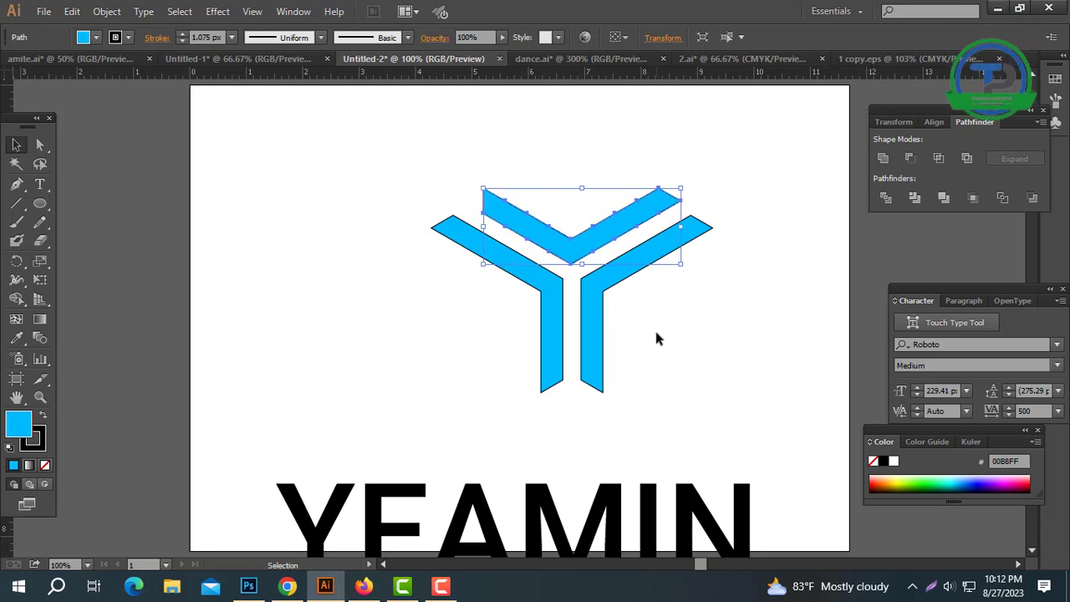
Step: Remove the outline stroke from all the blue Y pieces and deselect them
{"action": "left_click", "coordinate": [642, 345]}
{"action": "left_click_drag", "start_coordinate": [642, 339], "coordinate": [489, 376]}
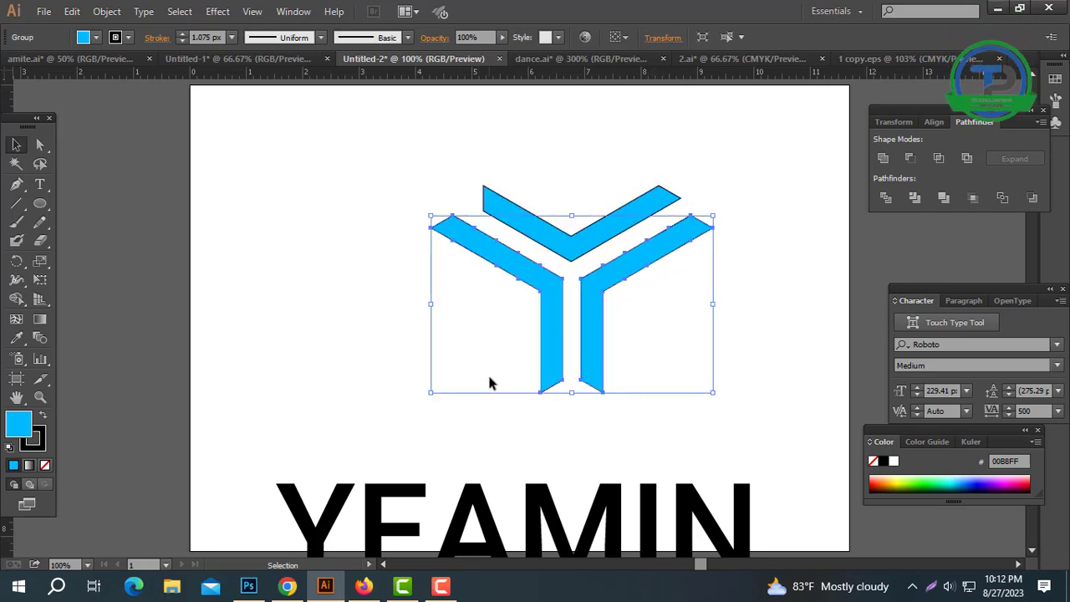
{"action": "left_click", "coordinate": [671, 326]}
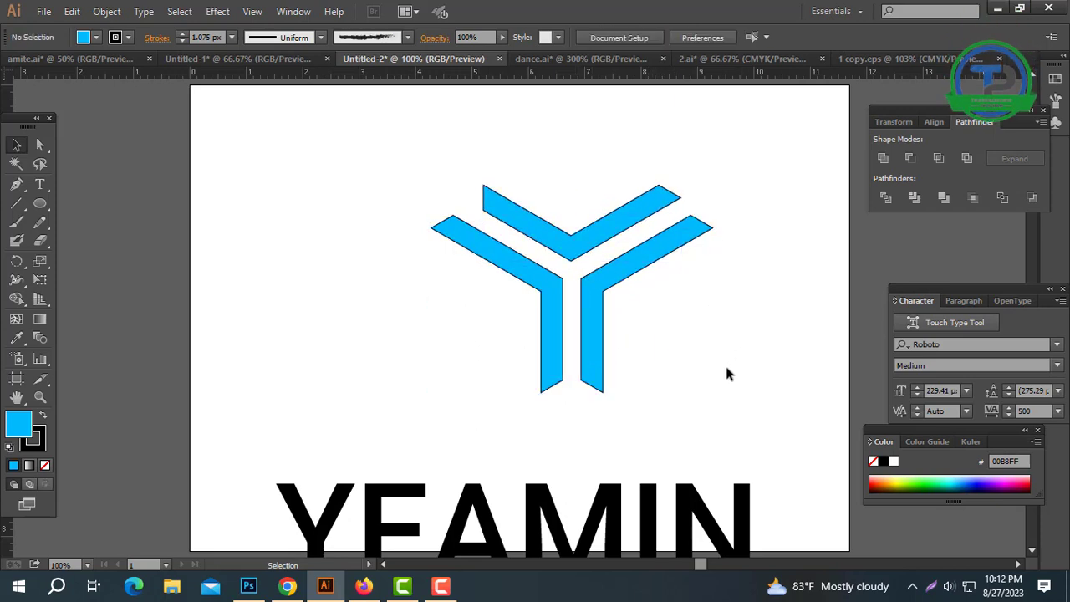
{"action": "left_click_drag", "start_coordinate": [686, 358], "coordinate": [504, 215]}
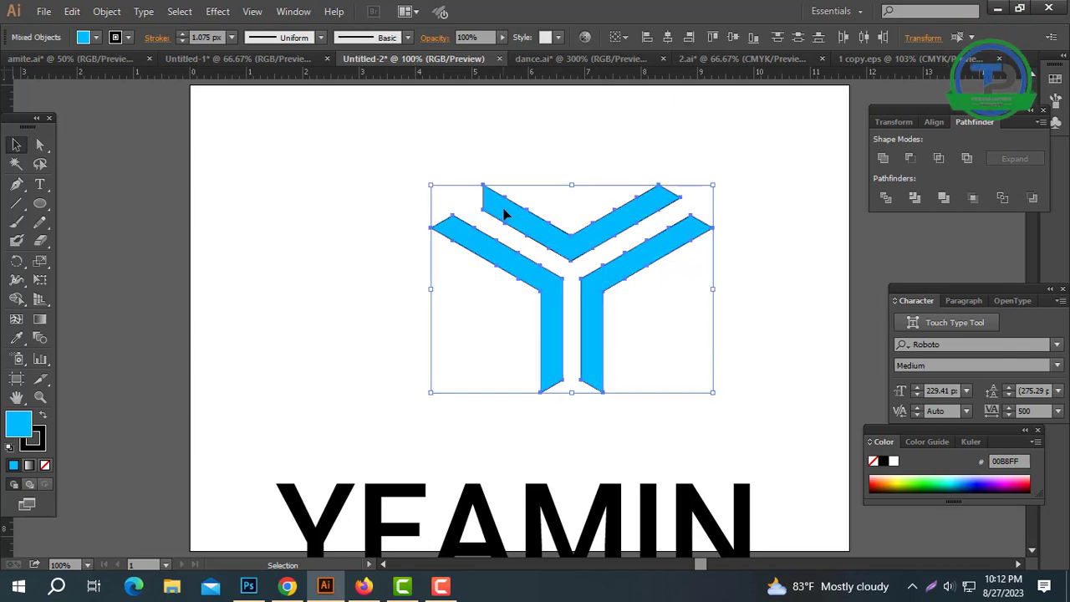
{"action": "left_click", "coordinate": [46, 465]}
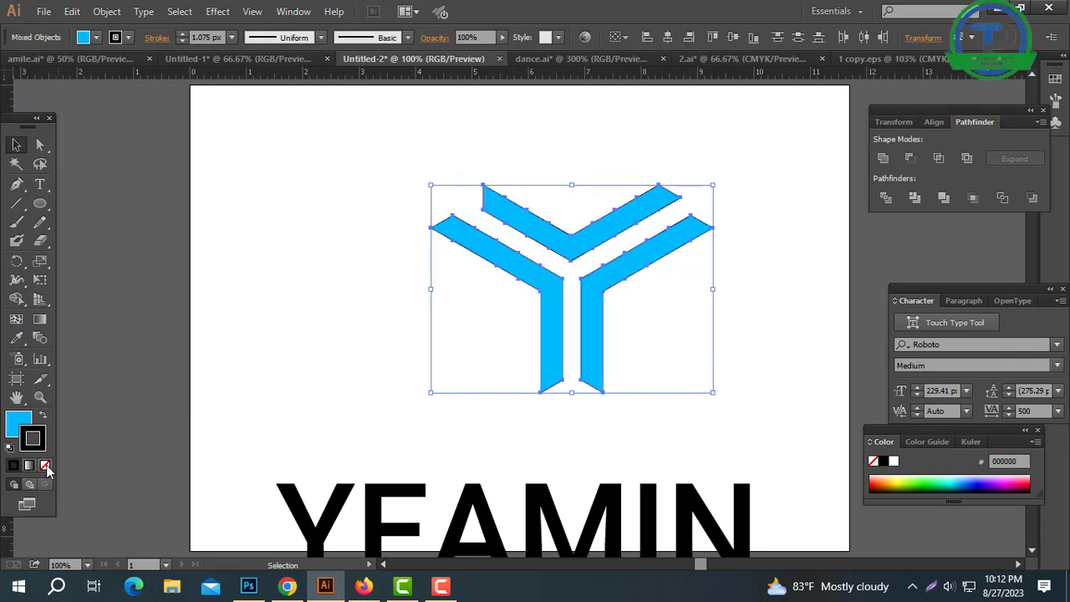
{"action": "left_click", "coordinate": [413, 365]}
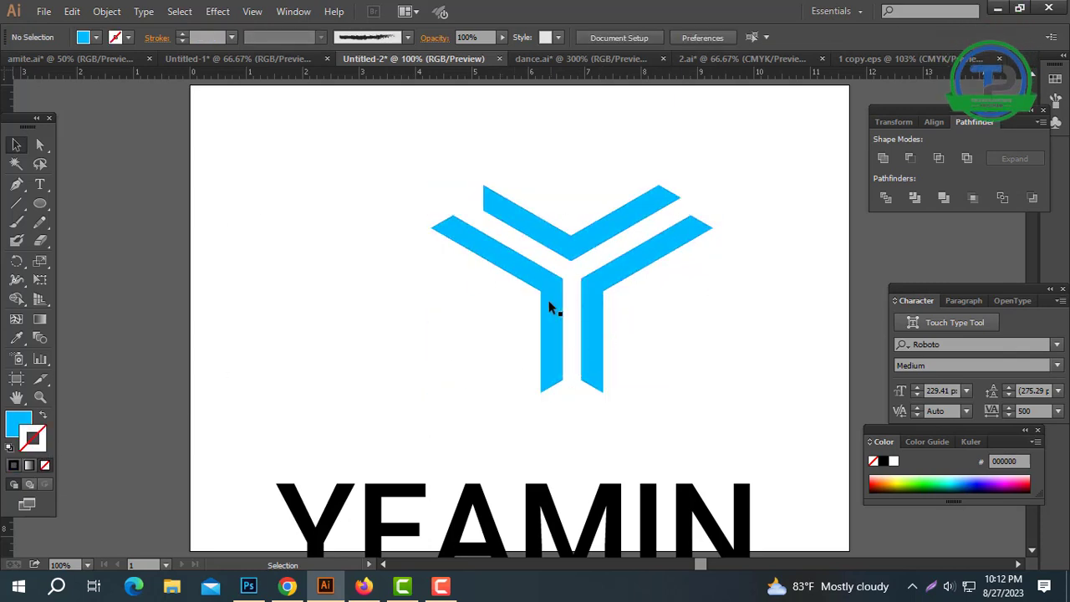
{"action": "left_click", "coordinate": [580, 245]}
{"action": "left_click", "coordinate": [545, 342]}
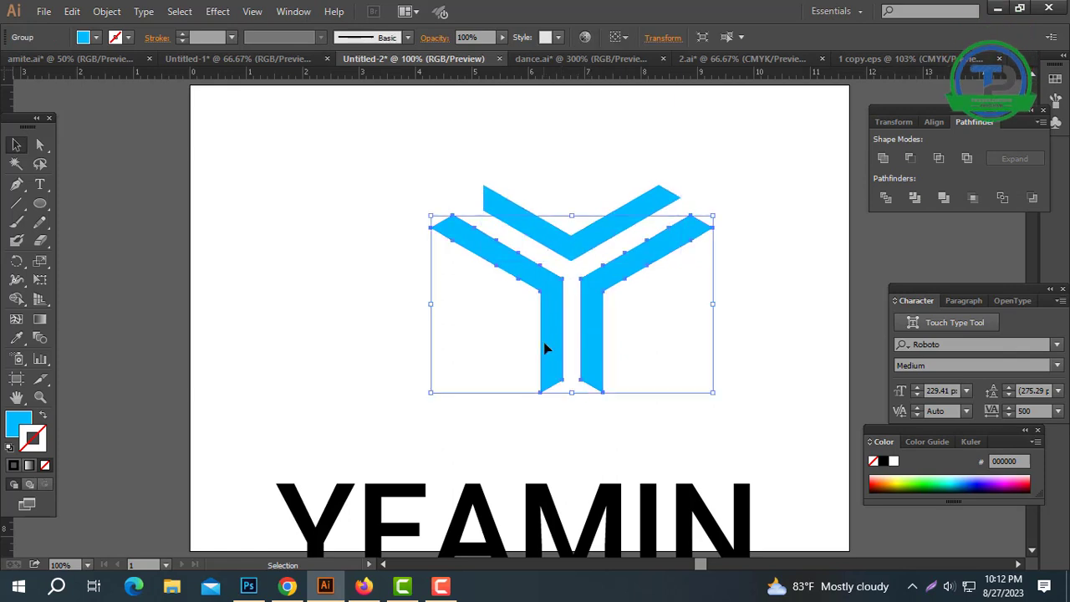
{"action": "left_click", "coordinate": [691, 324]}
Step: Draw an unfilled circle with a blue outline centred on the Y and nudge it slightly upward
{"action": "left_click_drag", "start_coordinate": [39, 203], "coordinate": [112, 242]}
{"action": "left_click_drag", "start_coordinate": [571, 269], "coordinate": [642, 170]}
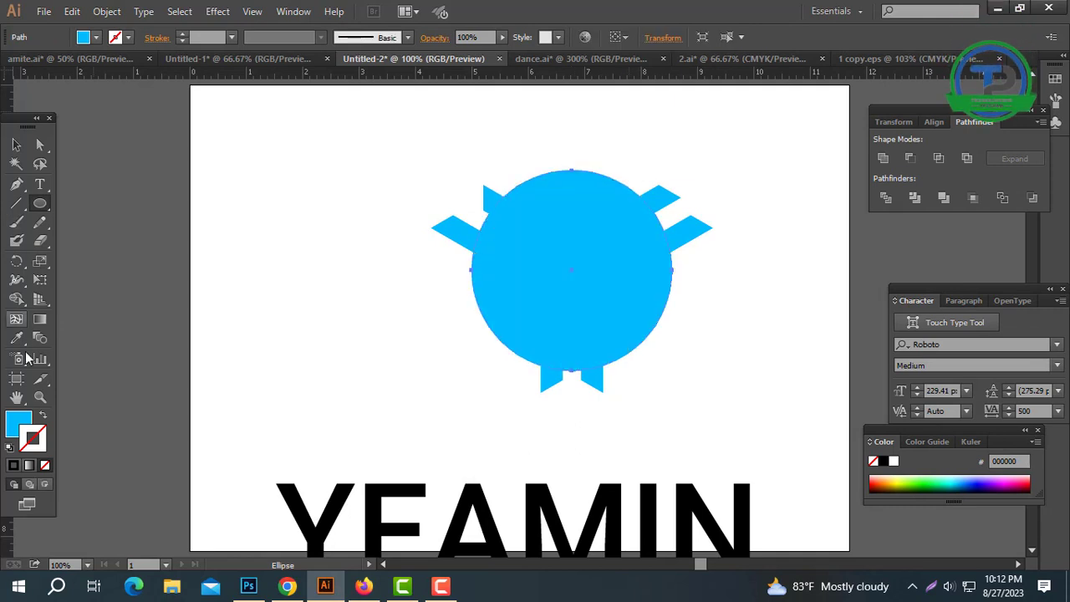
{"action": "left_click", "coordinate": [18, 145]}
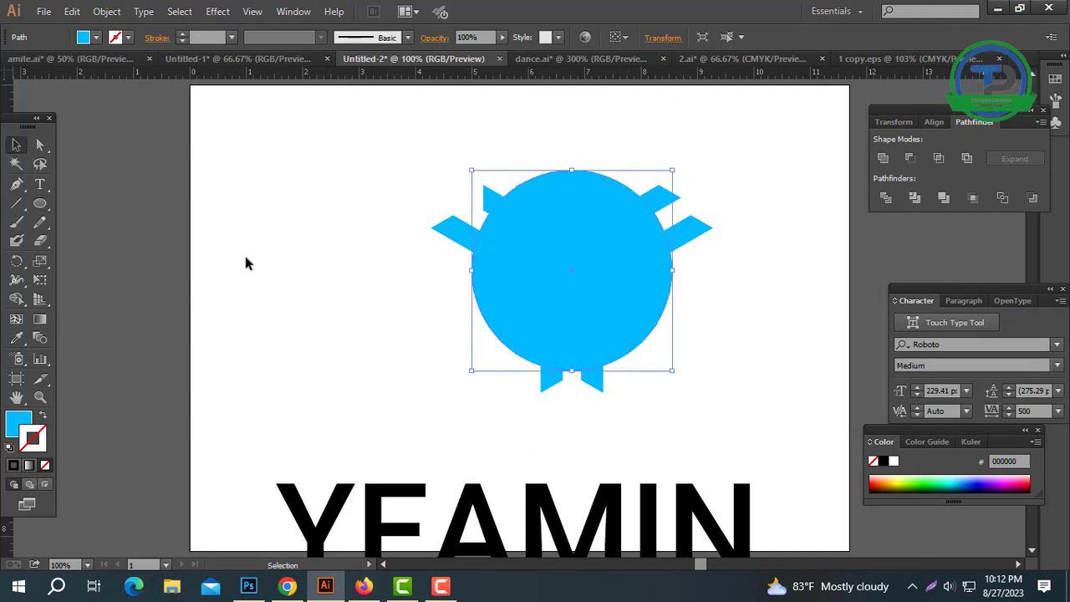
{"action": "left_click", "coordinate": [42, 415]}
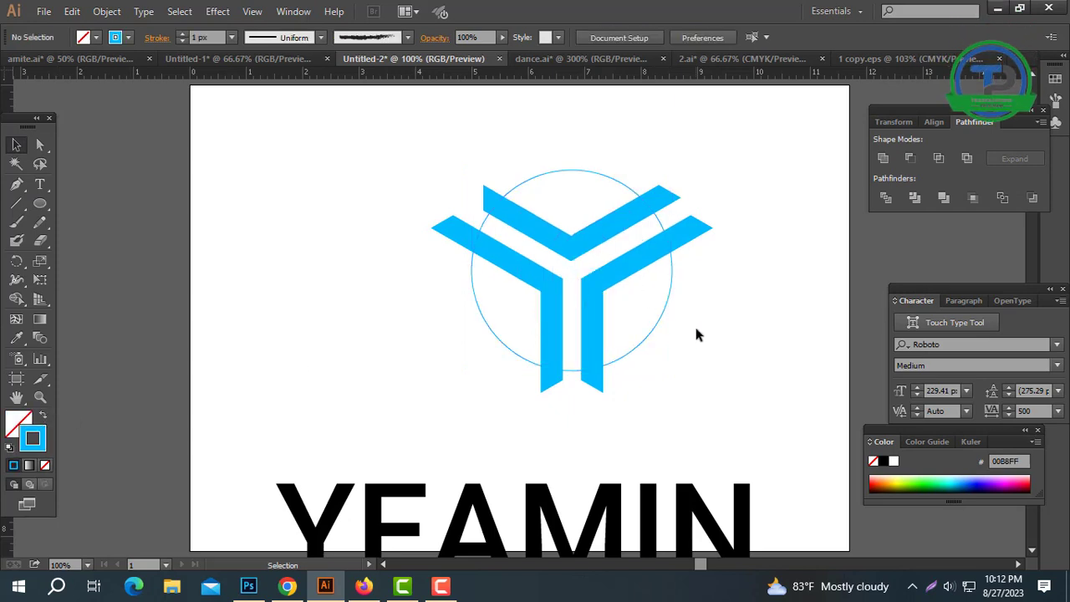
{"action": "key", "text": "Up"}
{"action": "key", "text": "Up"}
{"action": "key", "text": "Up"}
{"action": "key", "text": "Up"}
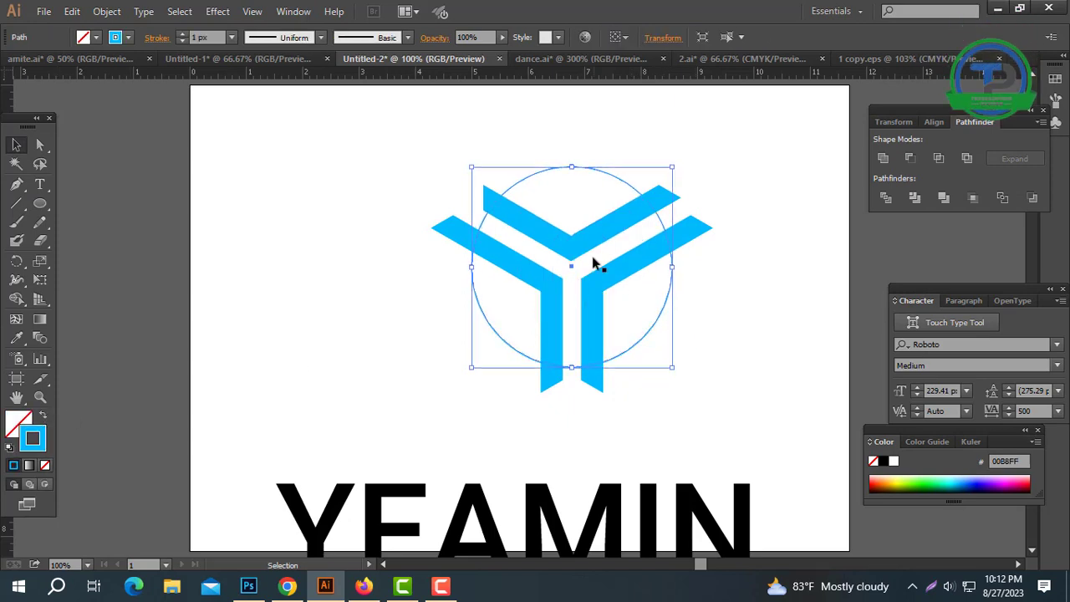
Step: Duplicate the circle in place and scale the copy down from its centre to form a smaller concentric circle
{"action": "key", "text": "a"}
{"action": "key", "text": "v"}
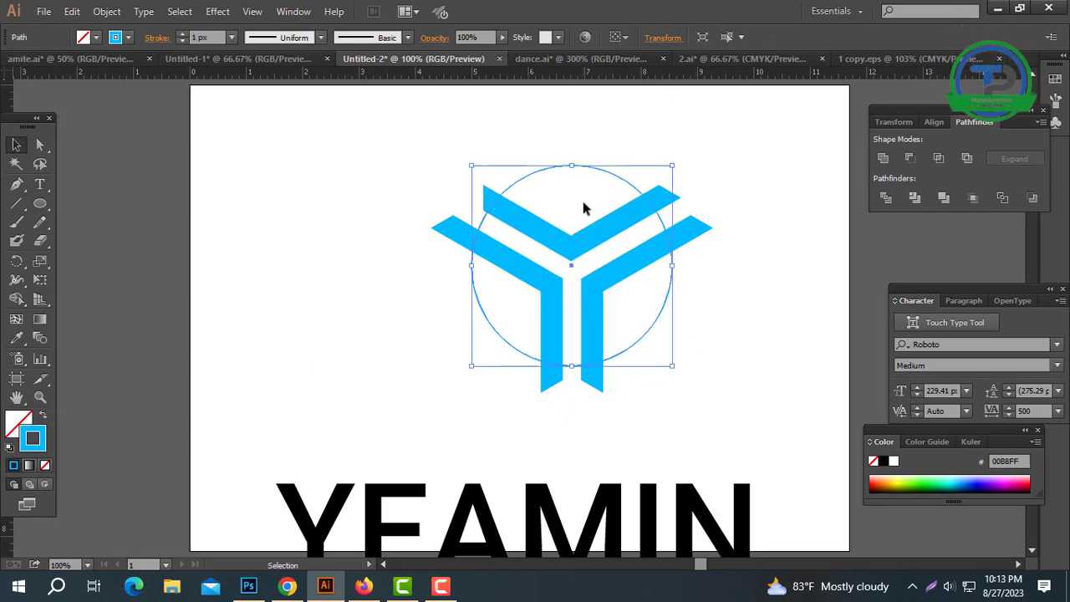
{"action": "left_click_drag", "start_coordinate": [573, 168], "coordinate": [573, 210]}
{"action": "left_click", "coordinate": [585, 132]}
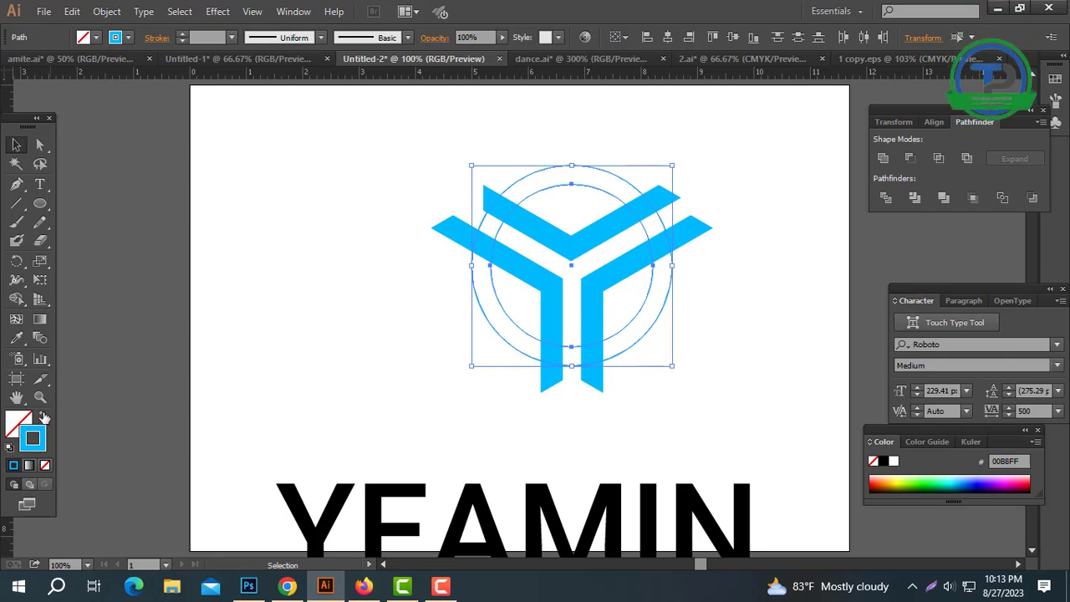
Step: Give the outer circle a blue fill and the inner circle a white fill, both without a stroke
{"action": "left_click", "coordinate": [44, 414]}
{"action": "left_click", "coordinate": [334, 310]}
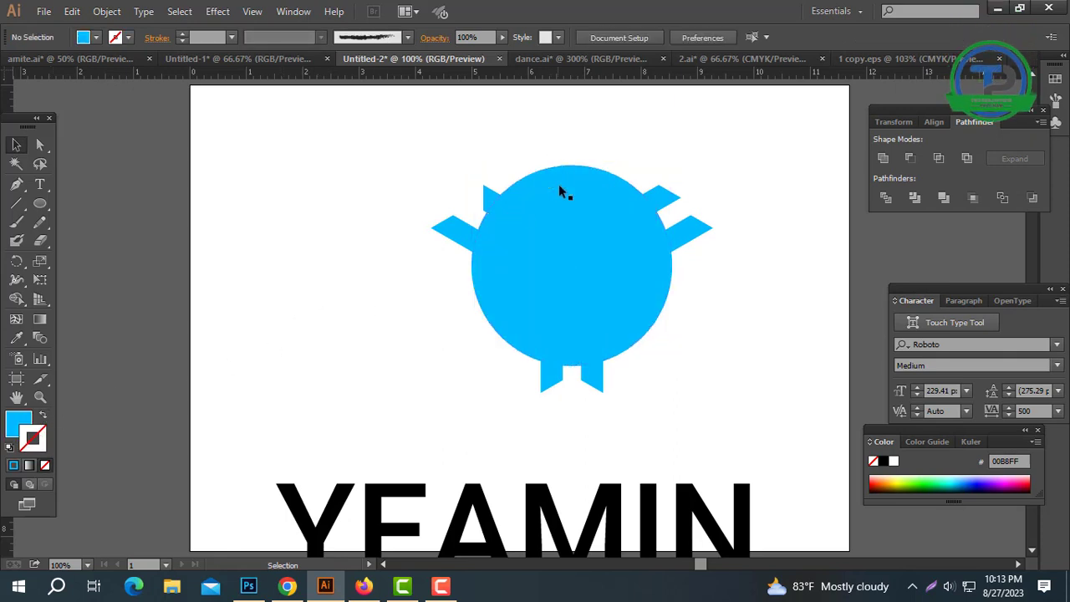
{"action": "left_click", "coordinate": [574, 210]}
{"action": "left_click", "coordinate": [18, 338]}
{"action": "left_click", "coordinate": [342, 372]}
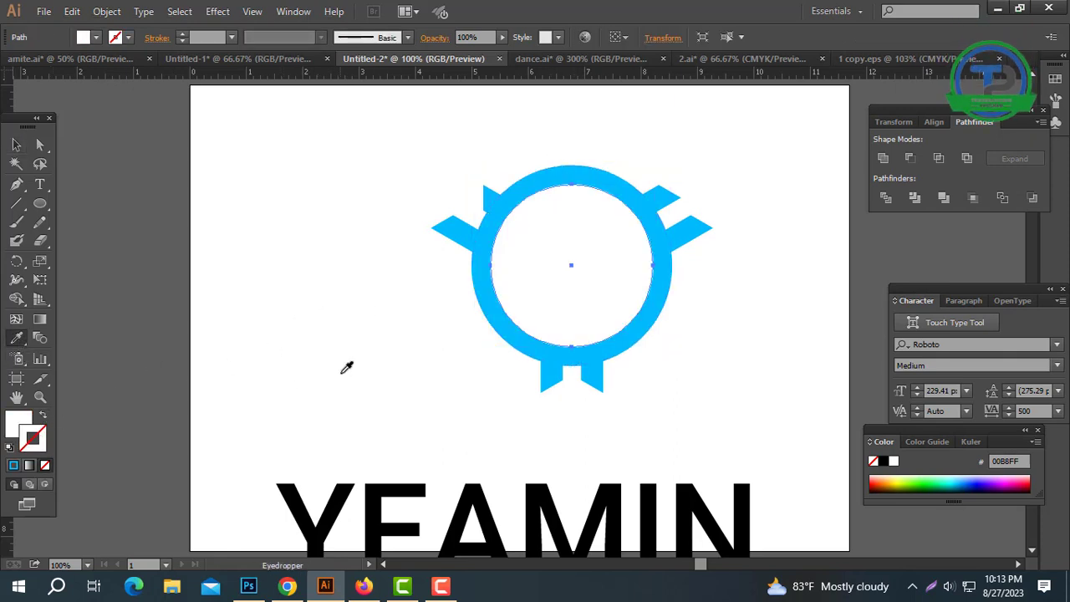
{"action": "left_click", "coordinate": [16, 144]}
{"action": "left_click", "coordinate": [392, 309]}
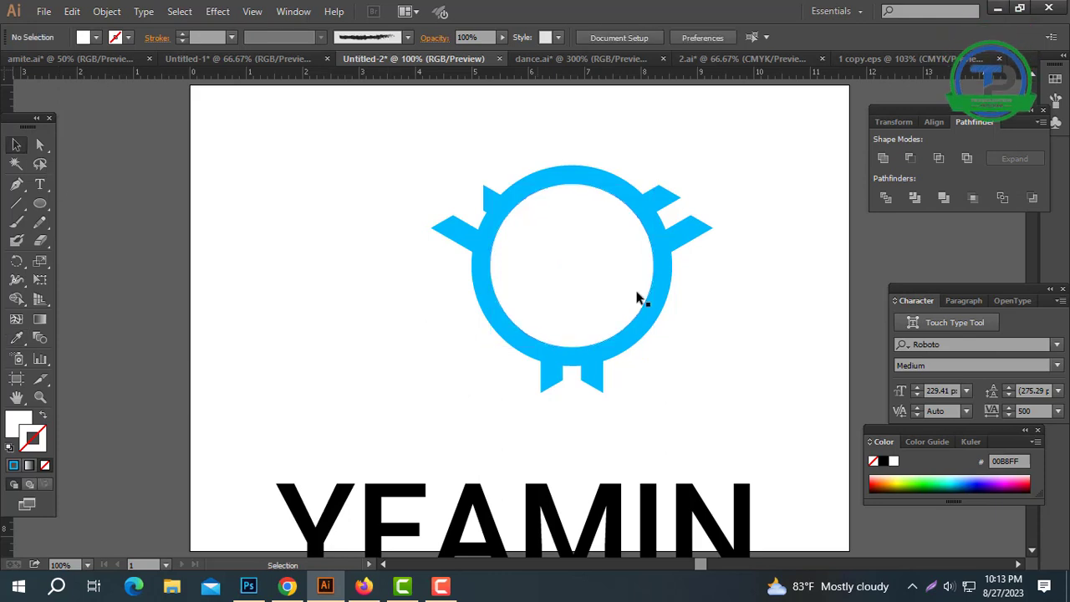
Step: Subtract the inner circle from the outer one with Minus Front to make a blue ring around the Y
{"action": "left_click", "coordinate": [606, 342], "text": "ctrl"}
{"action": "left_click_drag", "start_coordinate": [515, 221], "coordinate": [512, 333]}
{"action": "left_click", "coordinate": [471, 259]}
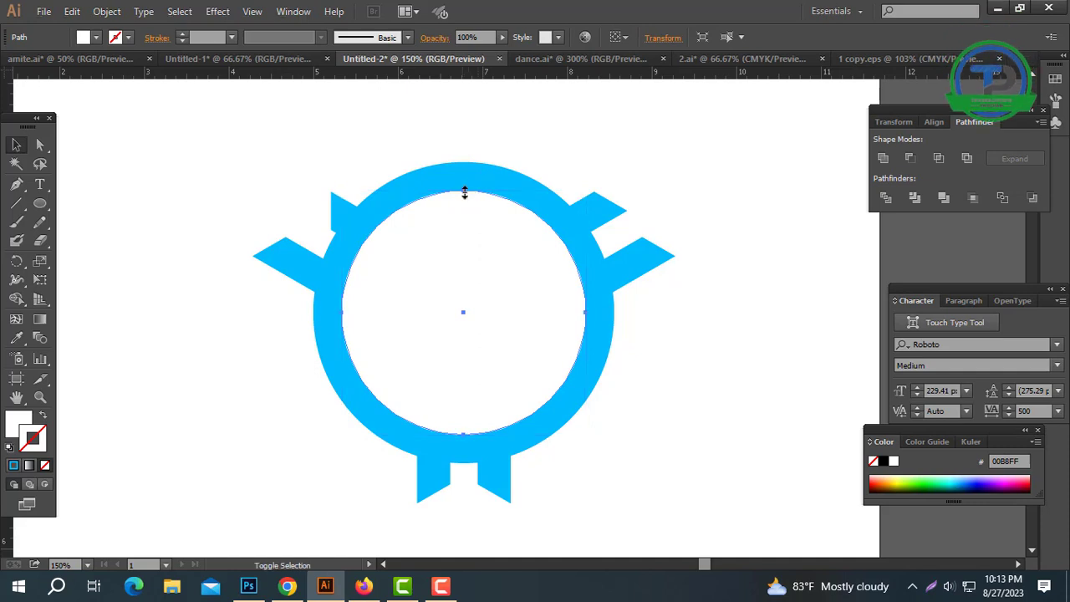
{"action": "left_click_drag", "start_coordinate": [497, 129], "coordinate": [467, 243]}
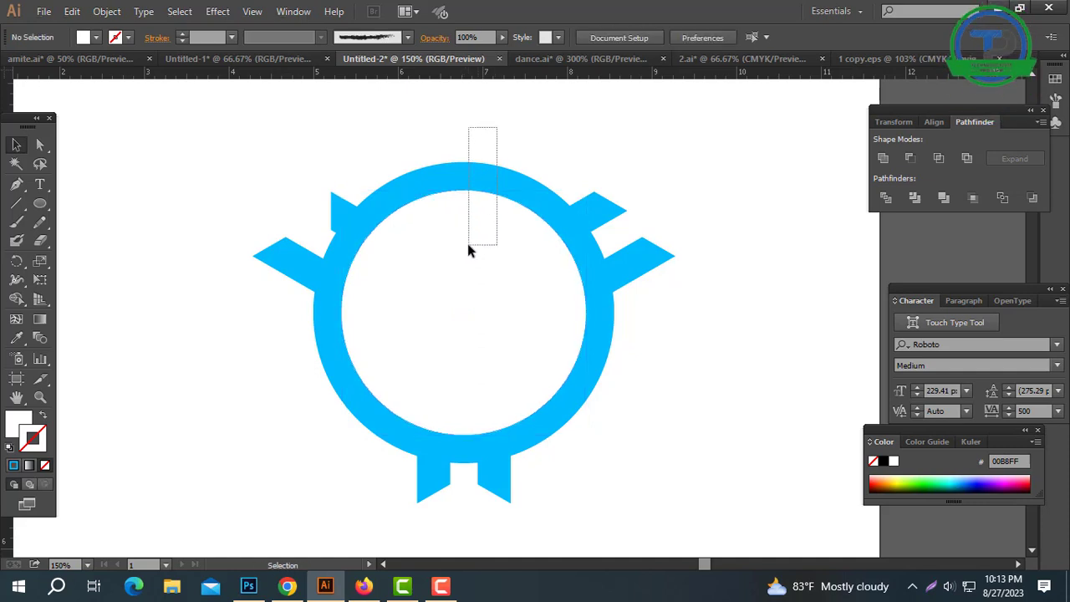
{"action": "left_click", "coordinate": [903, 159]}
{"action": "left_click", "coordinate": [752, 323]}
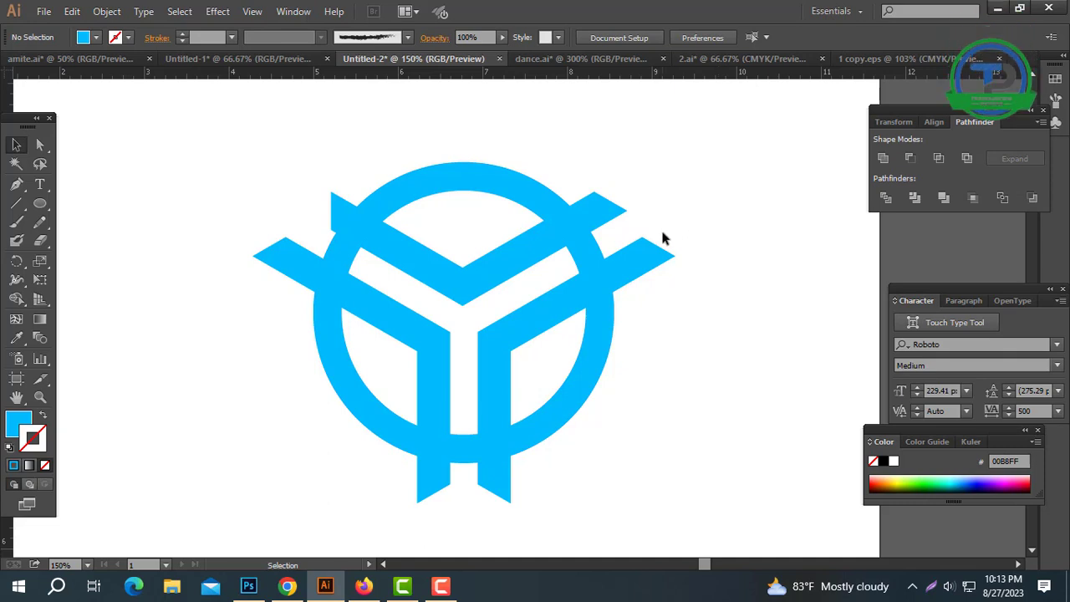
{"action": "left_click", "coordinate": [585, 373]}
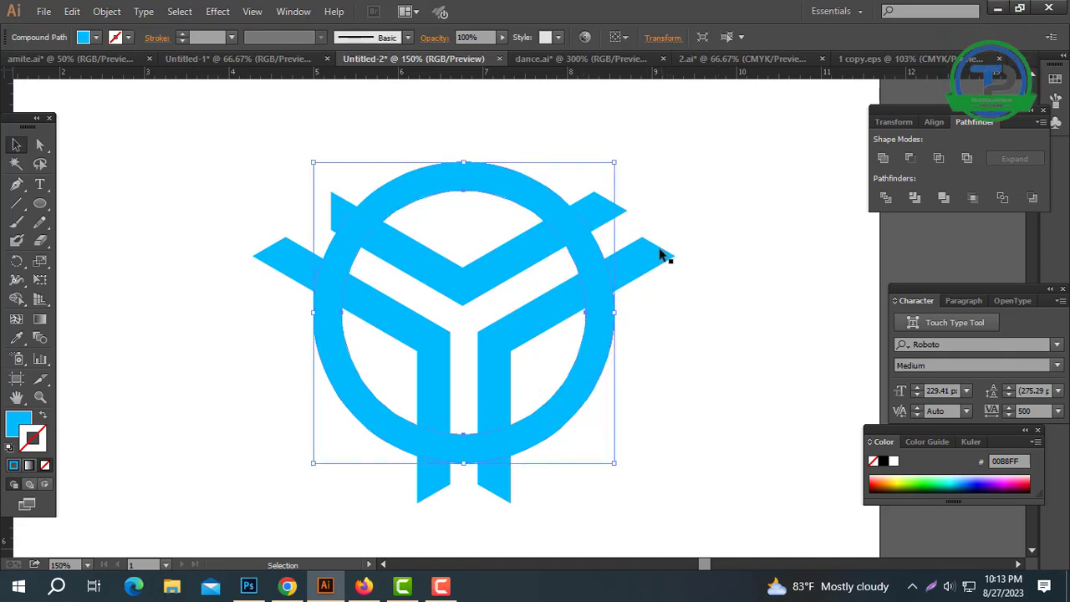
{"action": "left_click", "coordinate": [471, 249]}
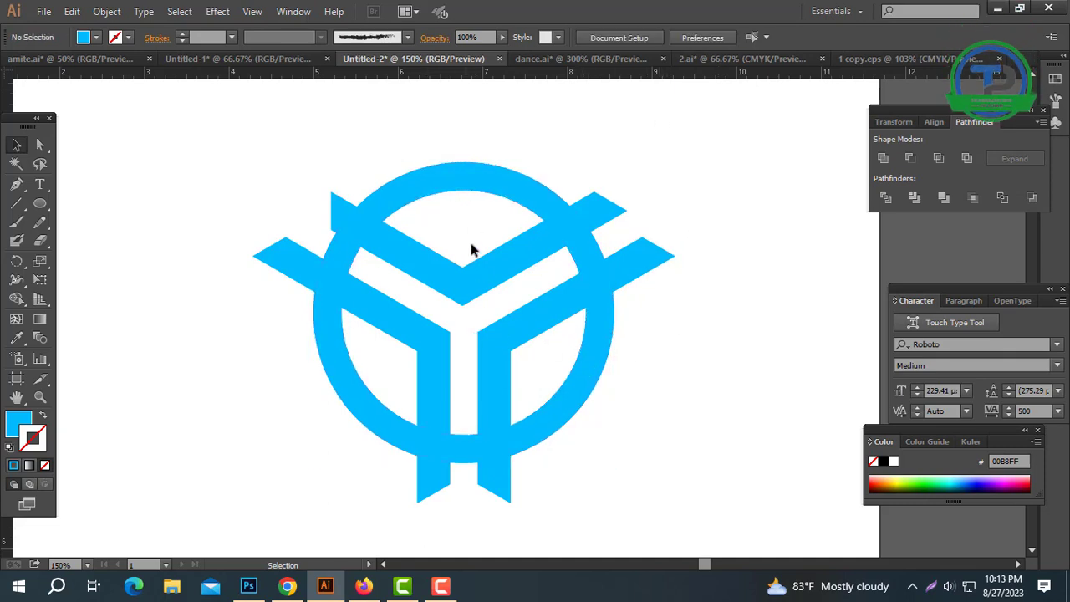
Step: Divide the ring and all Y pieces at their overlaps with Pathfinder and ungroup the resulting parts
{"action": "left_click_drag", "start_coordinate": [696, 184], "coordinate": [305, 392]}
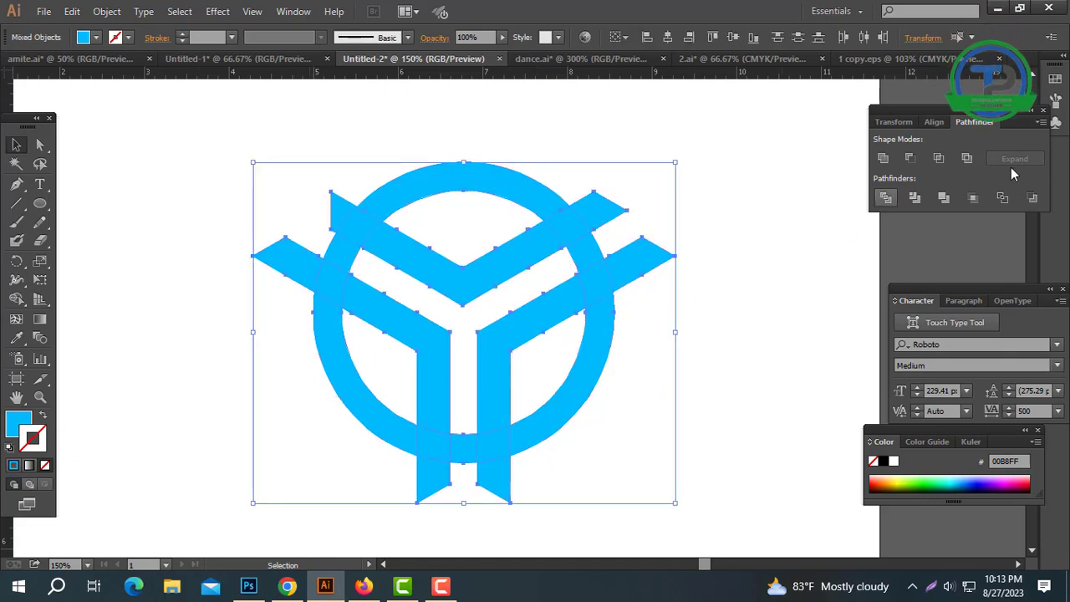
{"action": "left_click", "coordinate": [885, 198]}
{"action": "right_click", "coordinate": [631, 284]}
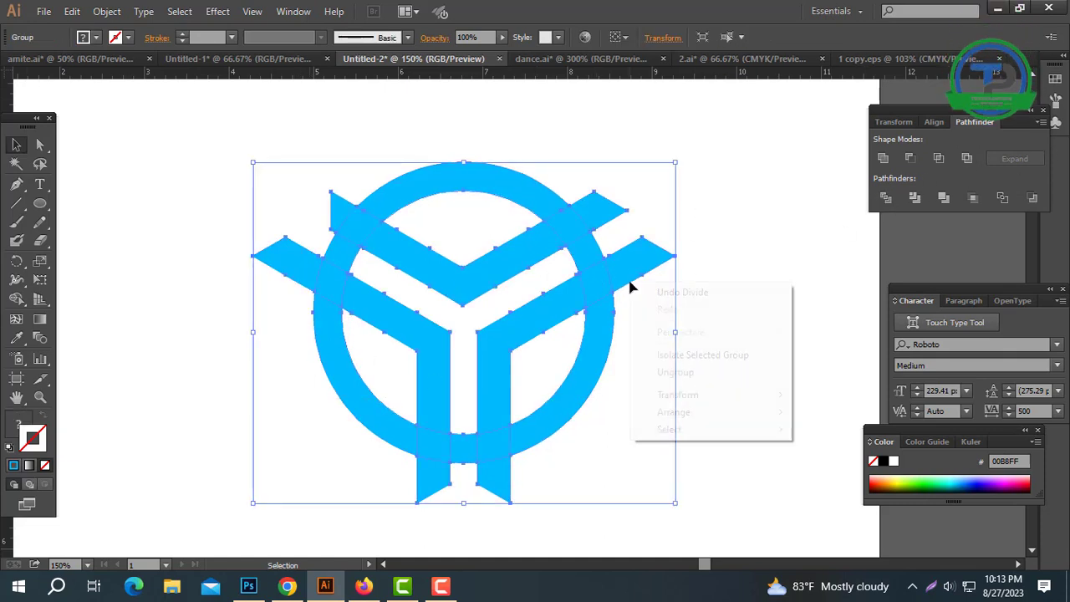
{"action": "left_click", "coordinate": [693, 376]}
Step: Delete the Y ends protruding outside the ring and the ring segment between the two stems
{"action": "left_click", "coordinate": [518, 488]}
{"action": "left_click", "coordinate": [503, 483]}
{"action": "key", "text": "Delete"}
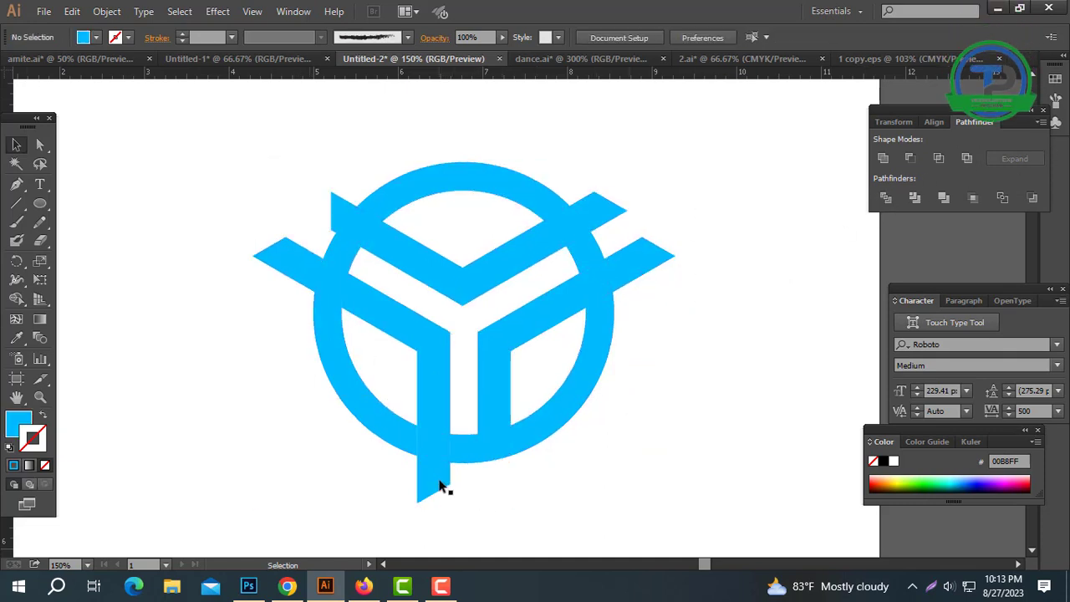
{"action": "left_click", "coordinate": [438, 486]}
{"action": "key", "text": "Delete"}
{"action": "key", "text": "Delete"}
{"action": "left_click", "coordinate": [605, 217]}
{"action": "key", "text": "Delete"}
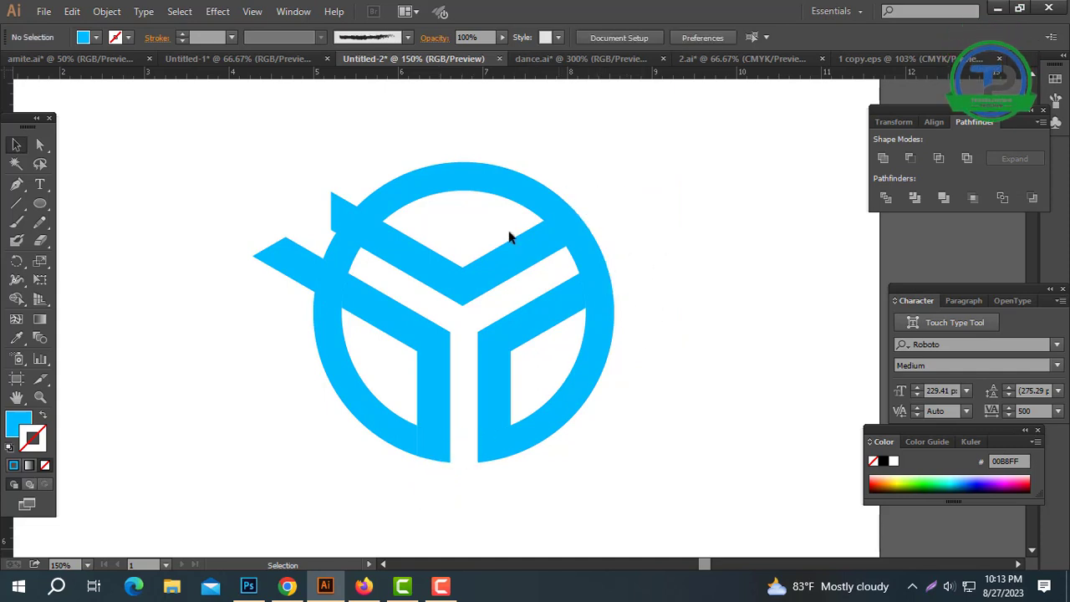
{"action": "left_click", "coordinate": [293, 263]}
{"action": "key", "text": "Delete"}
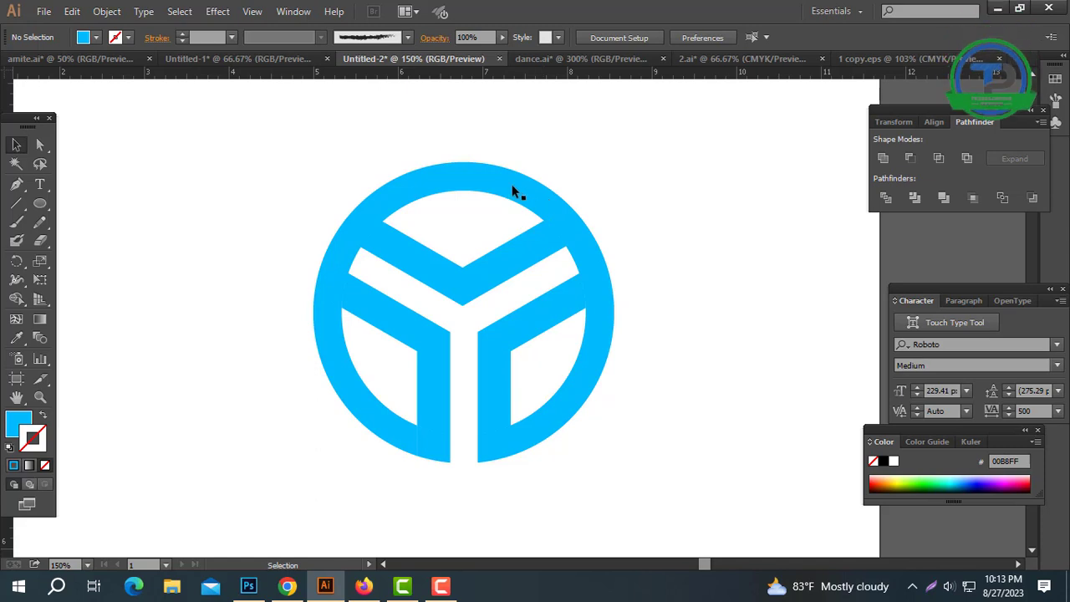
Step: Fill the empty area between the ring's top arc and the V with magenta AA0054, without a stroke
{"action": "left_click", "coordinate": [471, 183]}
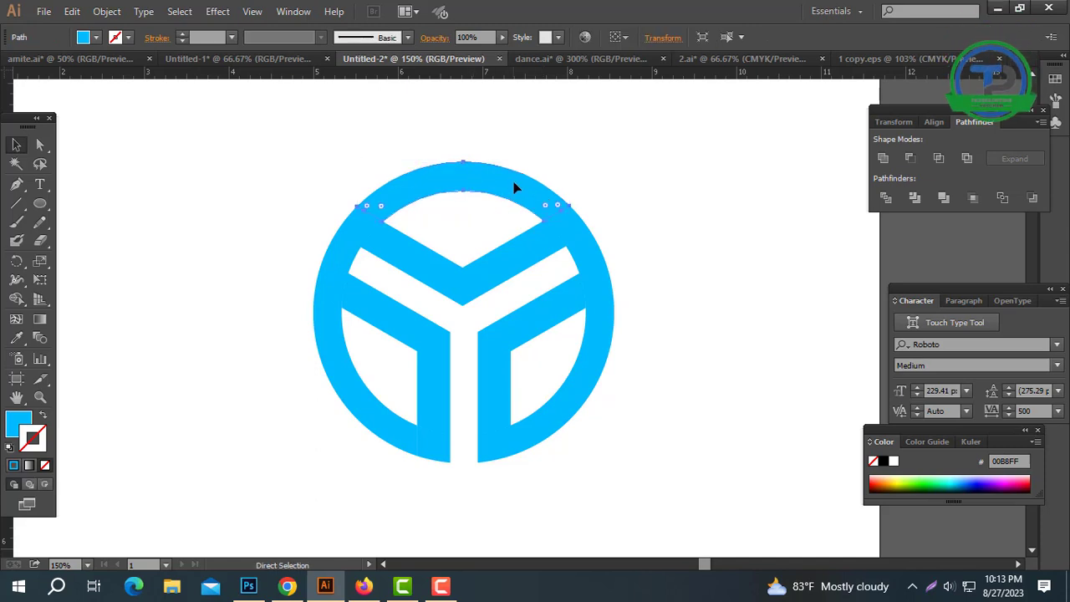
{"action": "left_click", "coordinate": [490, 198]}
{"action": "left_click", "coordinate": [459, 231]}
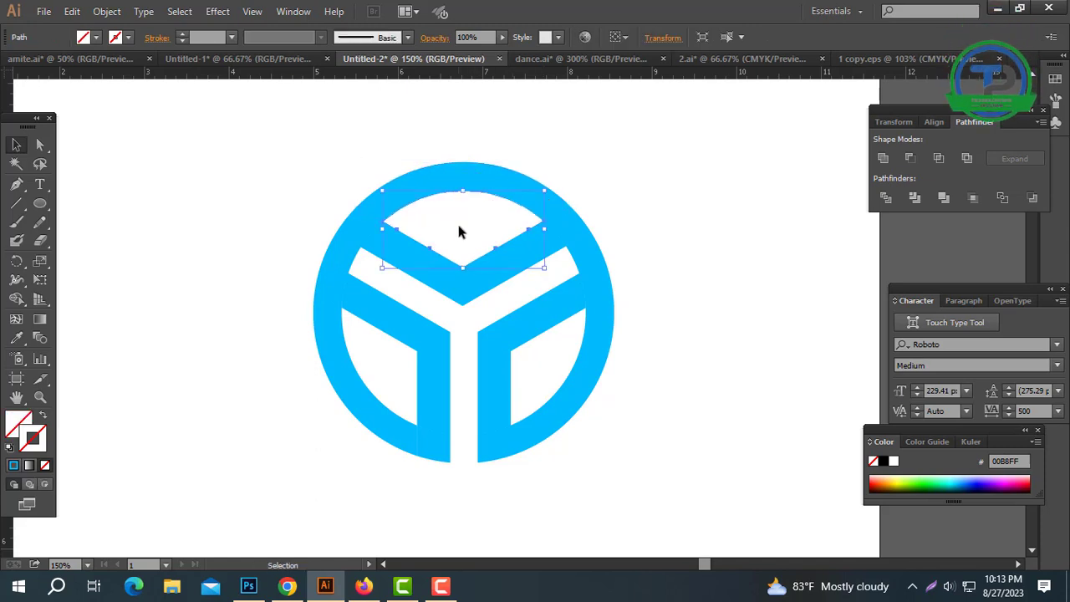
{"action": "left_click", "coordinate": [16, 338]}
{"action": "left_click", "coordinate": [1019, 485]}
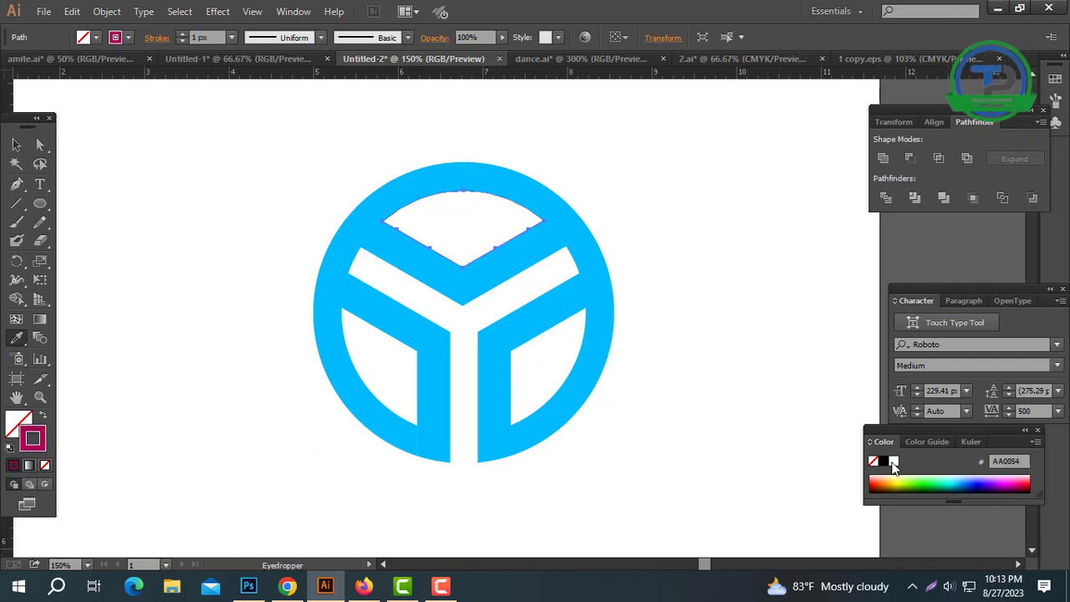
{"action": "left_click", "coordinate": [45, 416]}
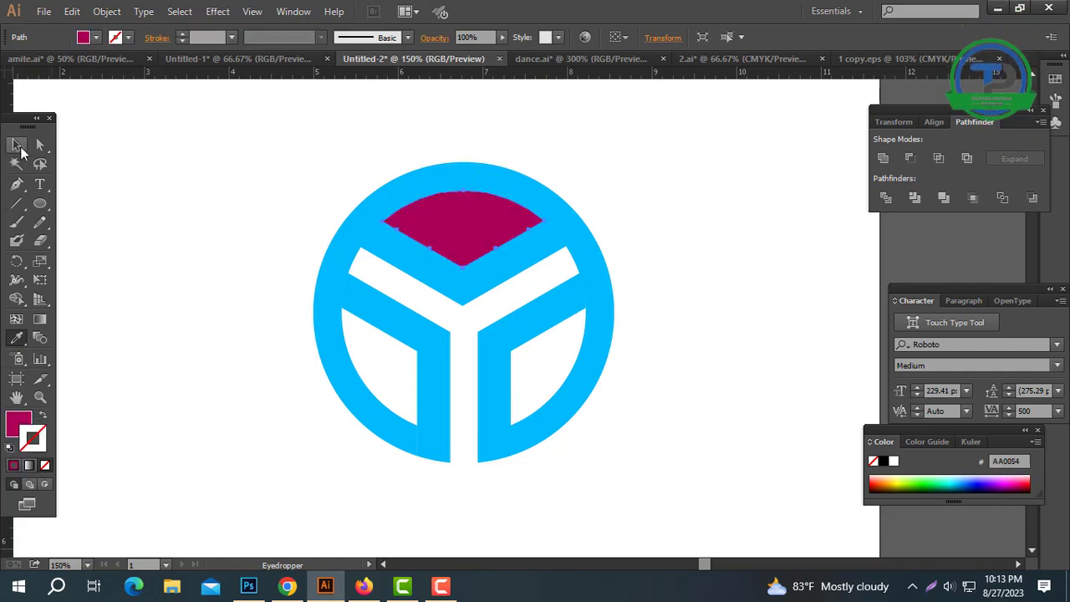
{"action": "left_click", "coordinate": [176, 249]}
Step: Align the magenta segment to the upper edge of the ring's top arc and delete that blue arc
{"action": "key", "text": "ctrl+alt+2"}
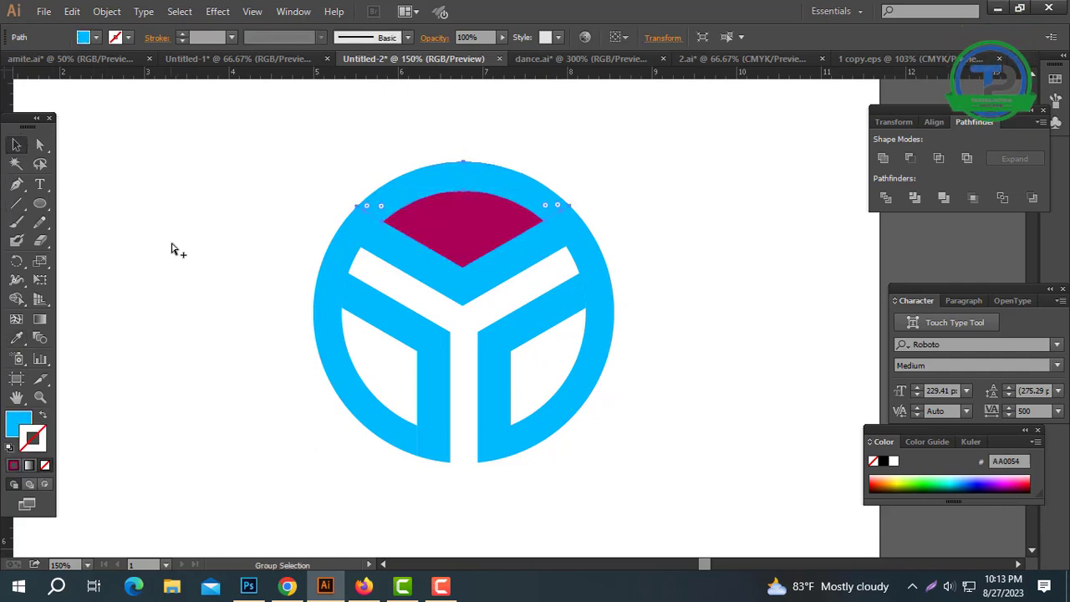
{"action": "left_click", "coordinate": [356, 162]}
{"action": "left_click", "coordinate": [466, 236]}
{"action": "left_click", "coordinate": [483, 169], "text": "shift"}
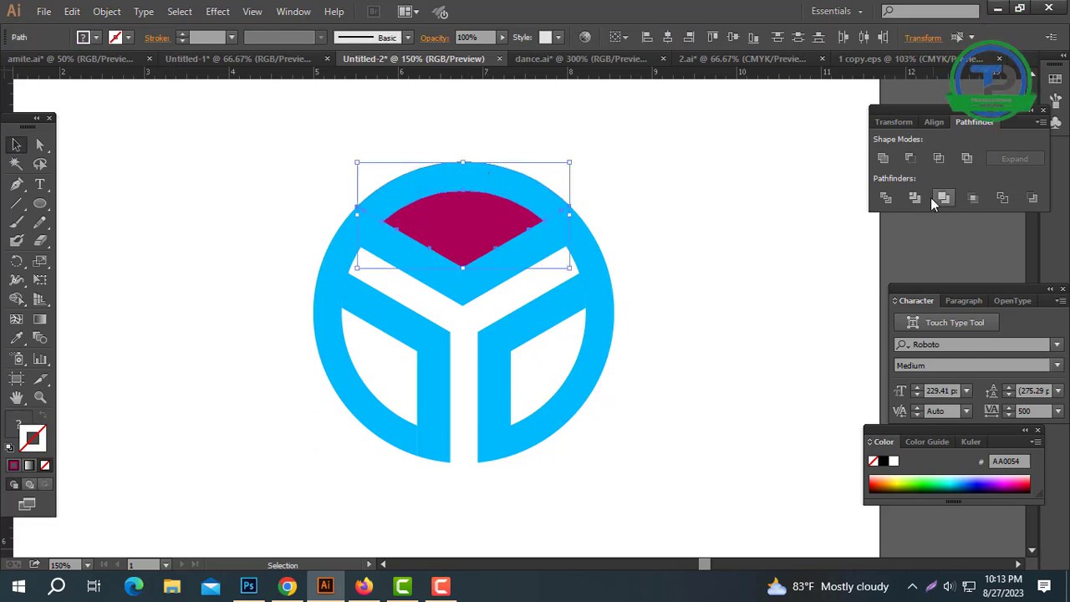
{"action": "left_click", "coordinate": [935, 122]}
{"action": "left_click", "coordinate": [974, 159]}
{"action": "left_click", "coordinate": [642, 230]}
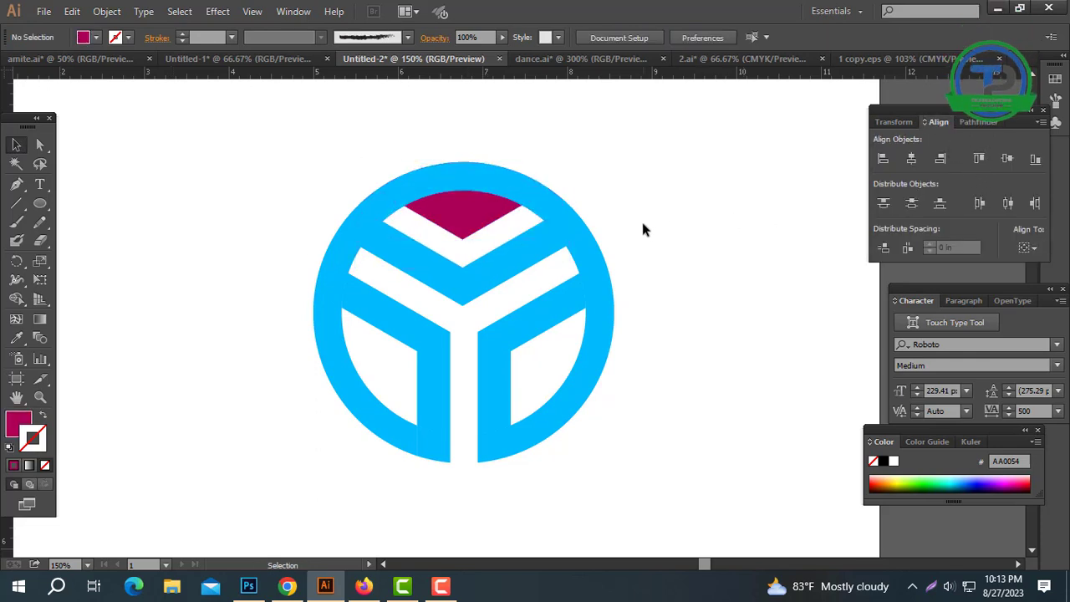
{"action": "left_click", "coordinate": [529, 204]}
{"action": "key", "text": "Delete"}
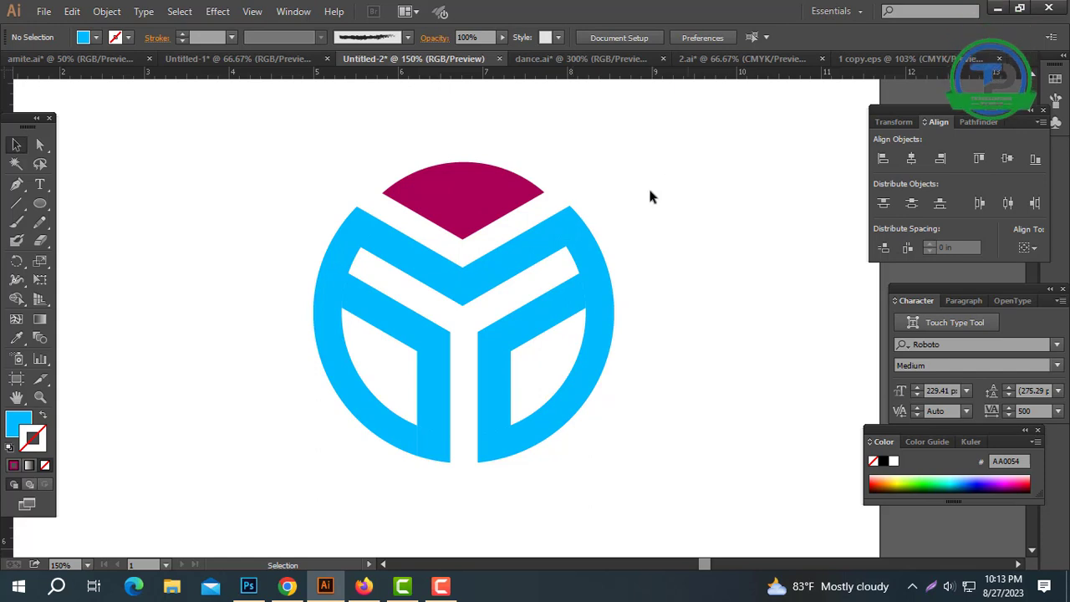
{"action": "left_click_drag", "start_coordinate": [688, 145], "coordinate": [209, 500]}
{"action": "left_click", "coordinate": [210, 506]}
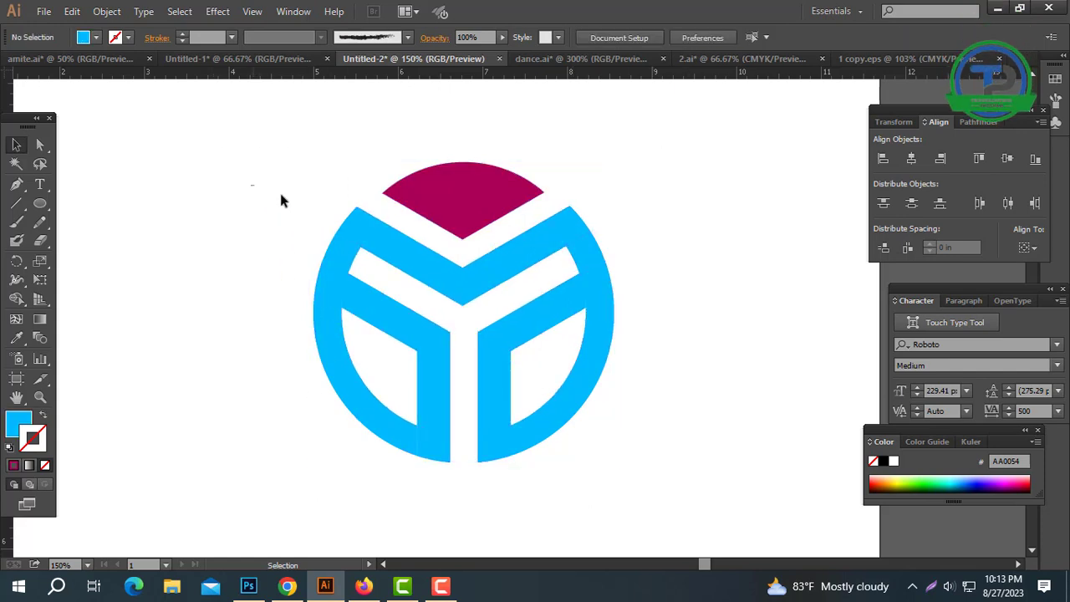
{"action": "left_click_drag", "start_coordinate": [280, 194], "coordinate": [716, 526]}
{"action": "left_click", "coordinate": [684, 497]}
Step: Draw a straight sample line with no fill and no stroke in the empty area beside the logo
{"action": "left_click_drag", "start_coordinate": [18, 186], "coordinate": [58, 183]}
{"action": "left_click", "coordinate": [214, 182]}
{"action": "left_click", "coordinate": [194, 375]}
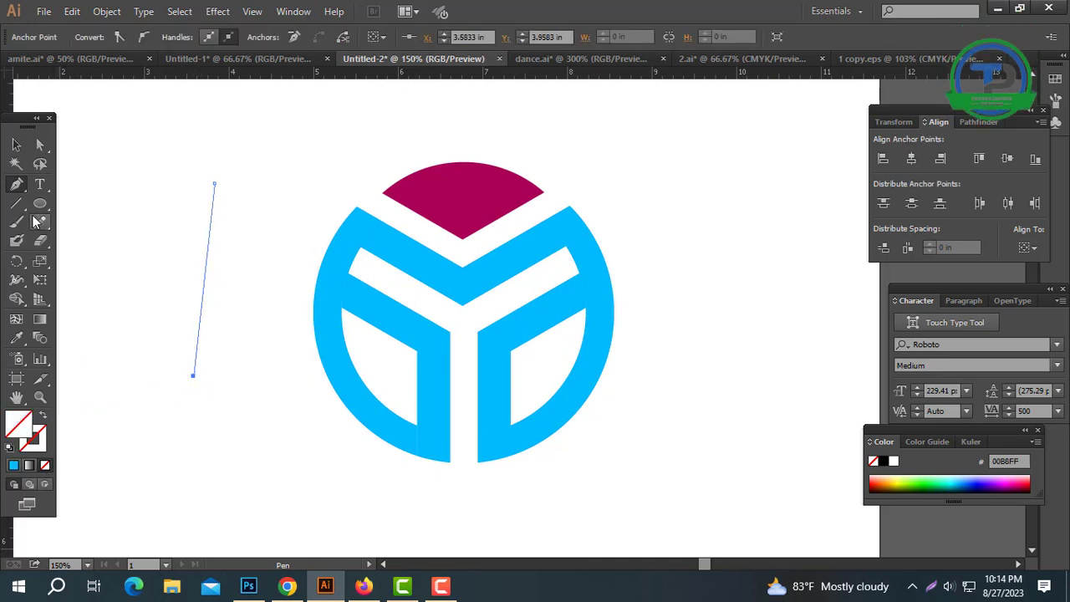
{"action": "left_click", "coordinate": [211, 240]}
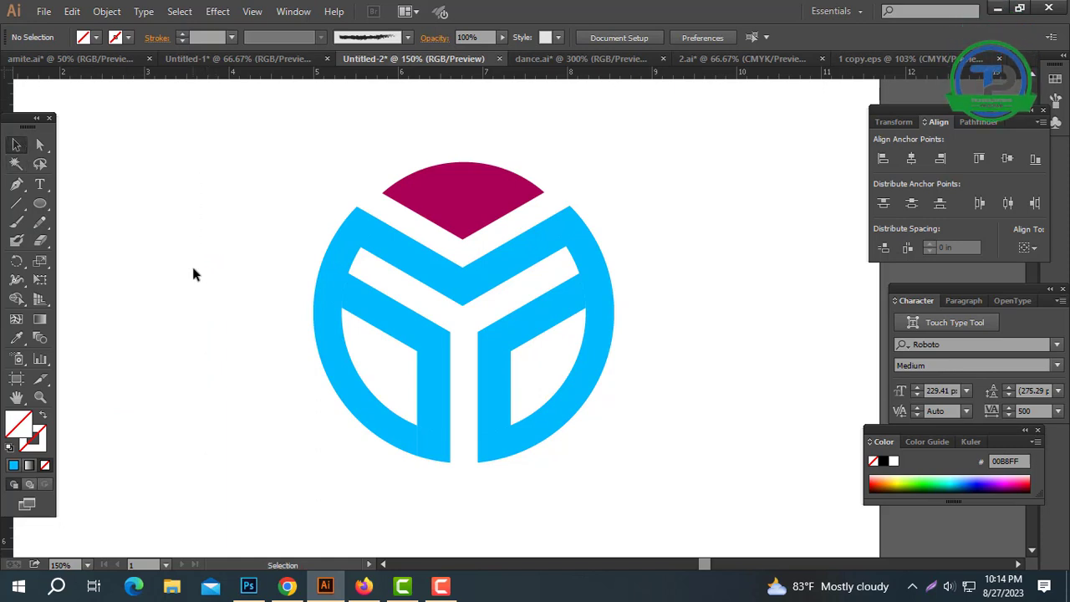
Step: Use the Magic Wand on the sample line to pick all paths without fill and stroke, and delete them
{"action": "left_click_drag", "start_coordinate": [122, 272], "coordinate": [117, 271]}
{"action": "left_click", "coordinate": [16, 165]}
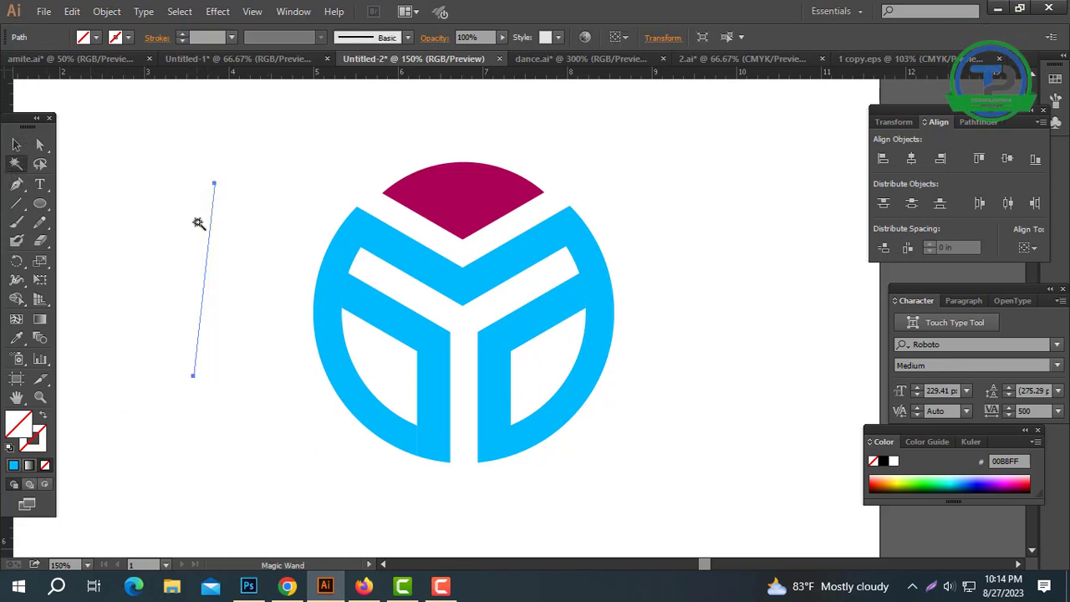
{"action": "left_click", "coordinate": [212, 227]}
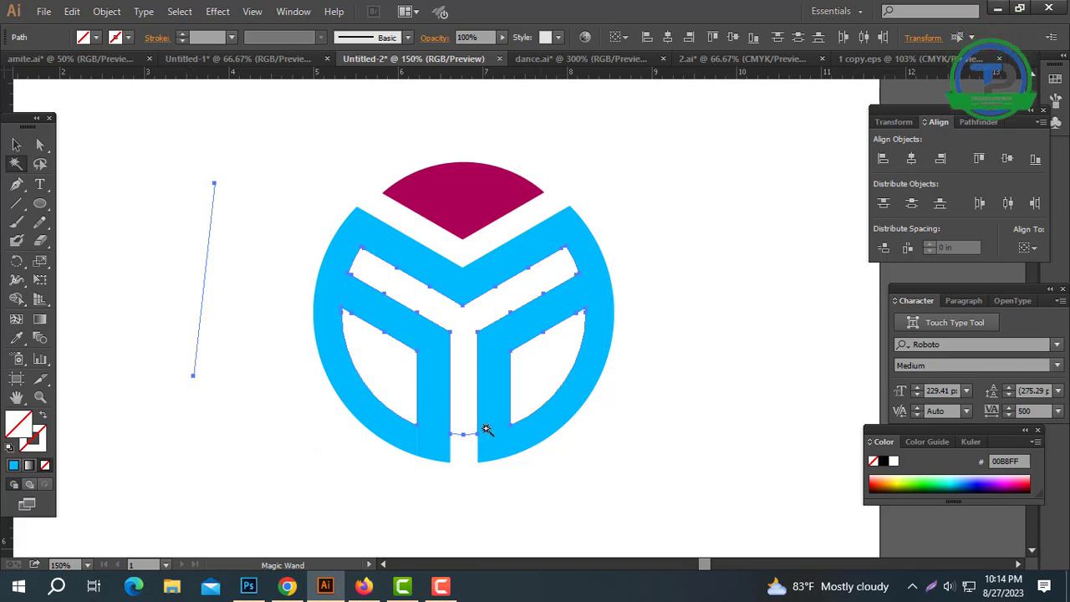
{"action": "left_click", "coordinate": [226, 210]}
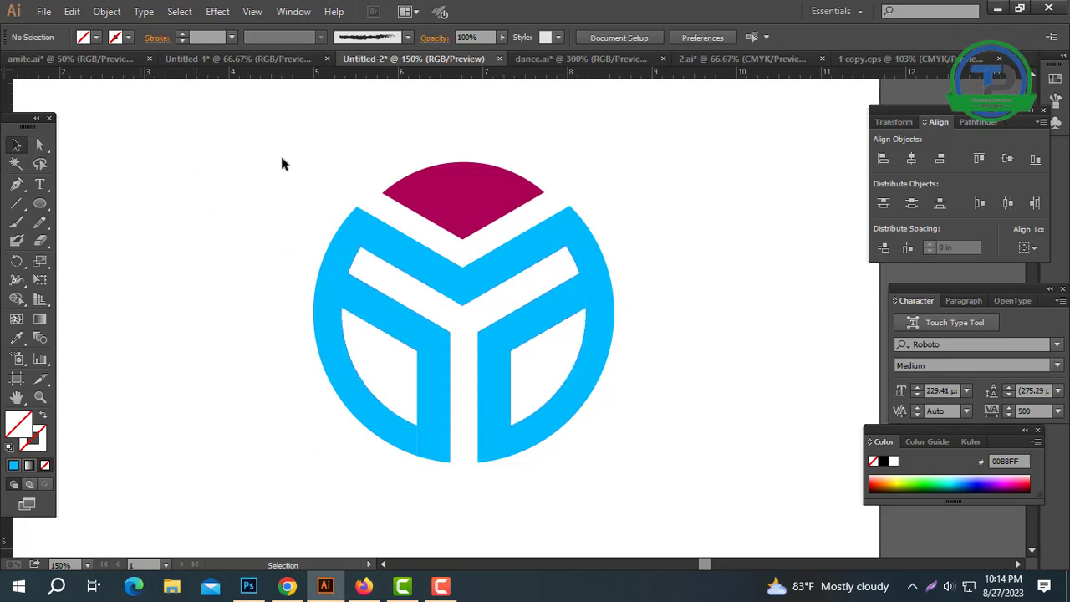
{"action": "left_click_drag", "start_coordinate": [262, 142], "coordinate": [673, 464]}
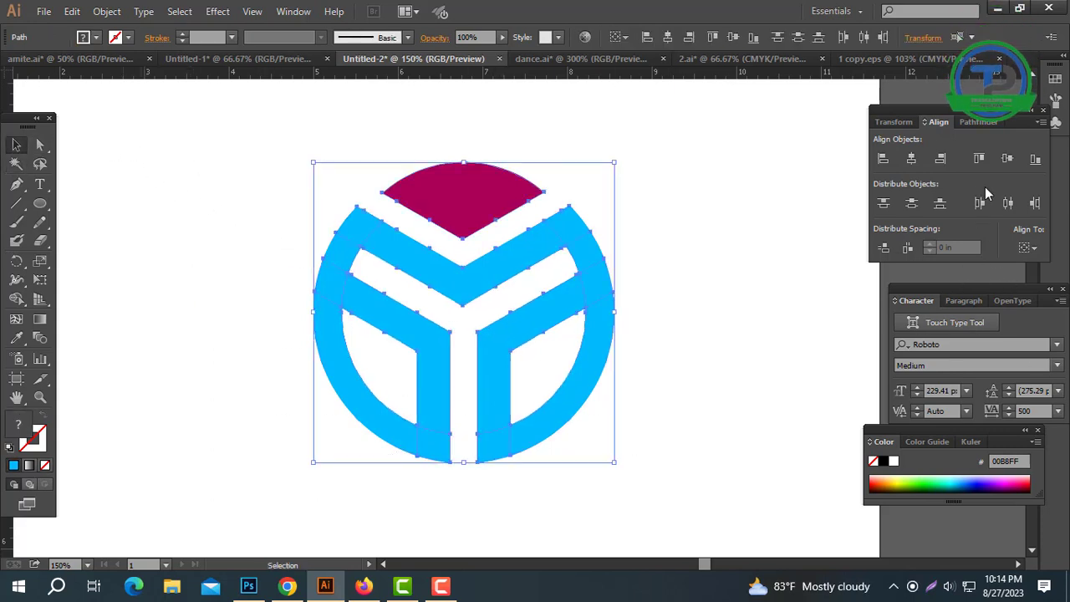
{"action": "left_click", "coordinate": [822, 233]}
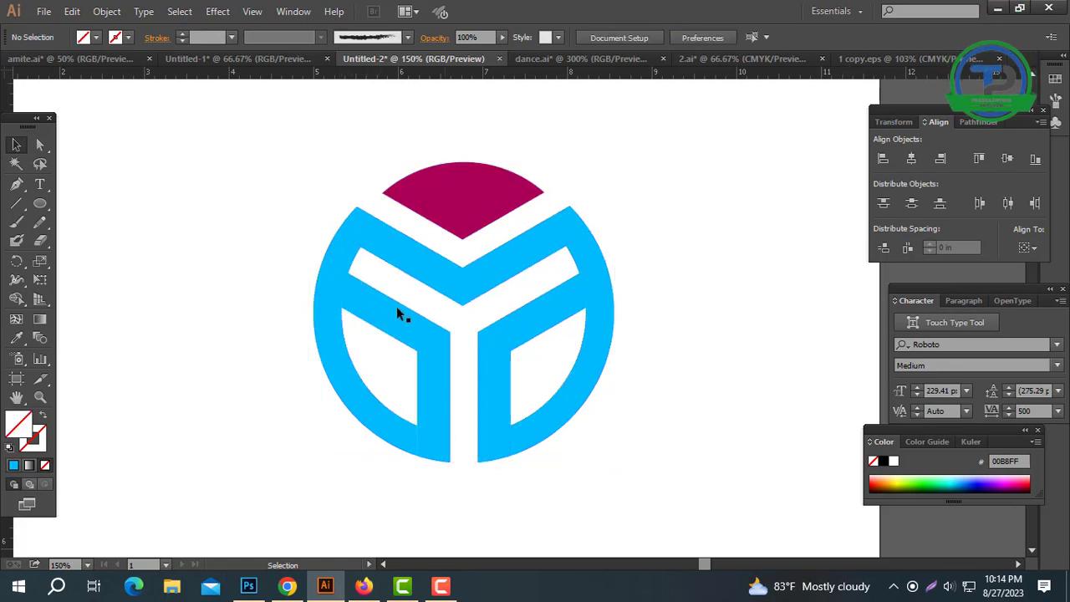
{"action": "left_click", "coordinate": [351, 303]}
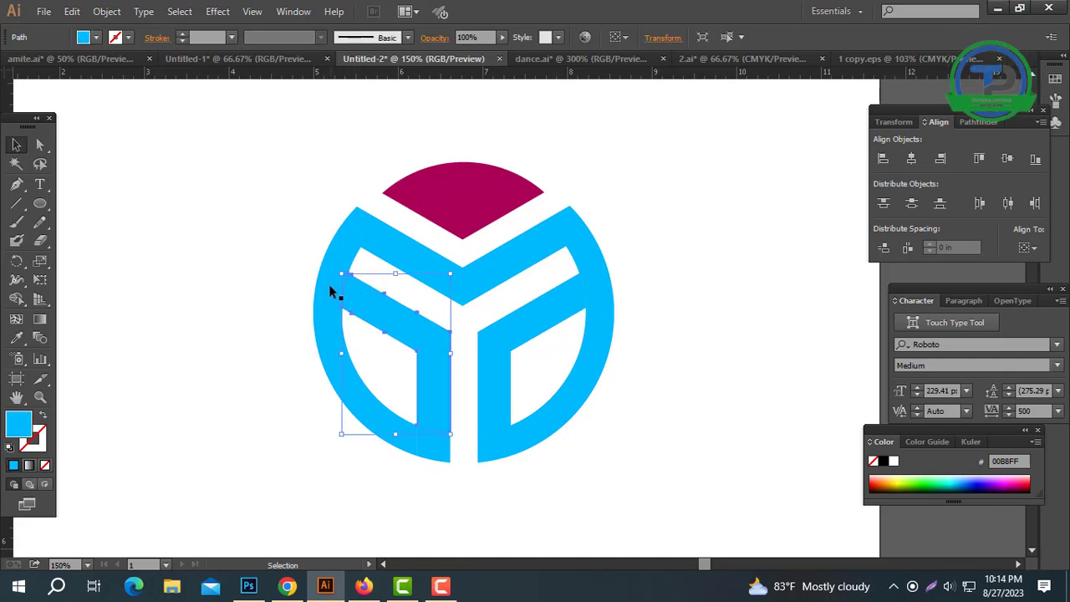
{"action": "key", "text": "ctrl+a"}
{"action": "left_click", "coordinate": [360, 427]}
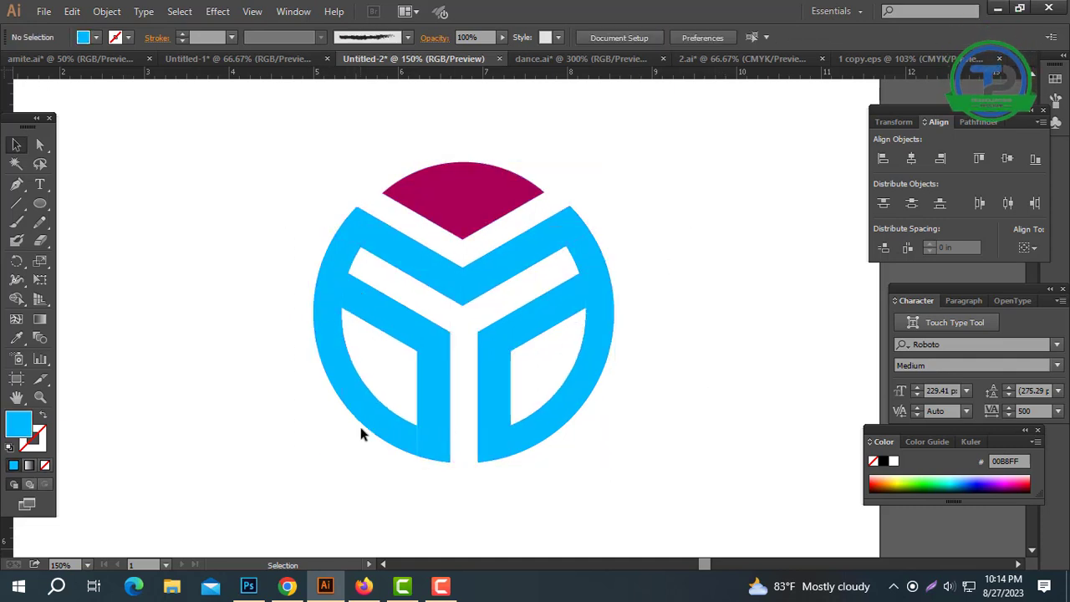
Step: Offset the ring's left segment by 0.06 in and subtract the offset shape from the left Y piece with Minus Front
{"action": "left_click", "coordinate": [331, 290]}
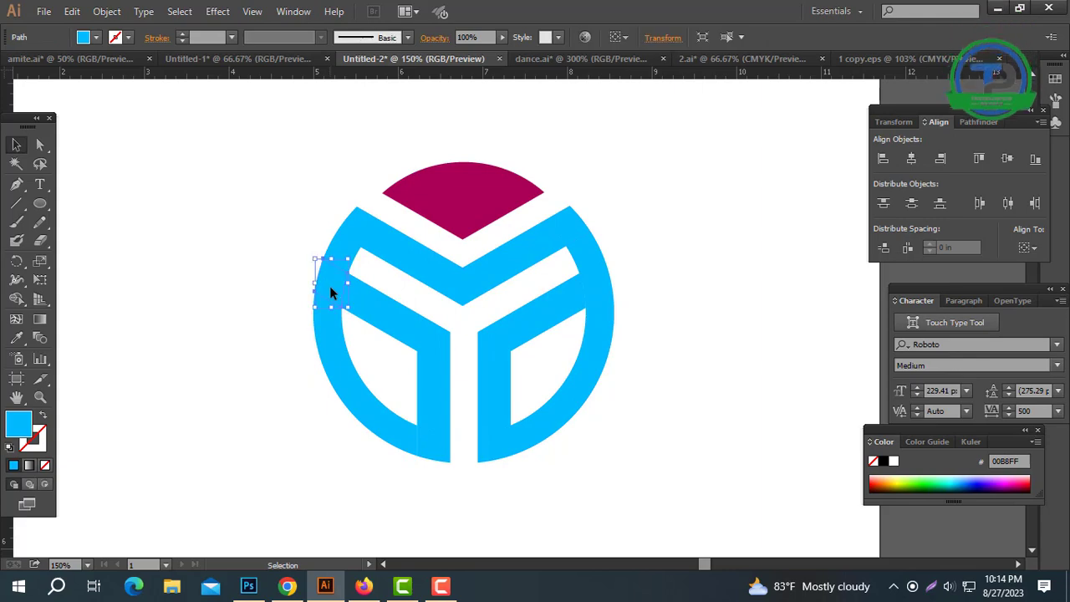
{"action": "left_click", "coordinate": [106, 11]}
{"action": "mouse_move", "coordinate": [227, 335]}
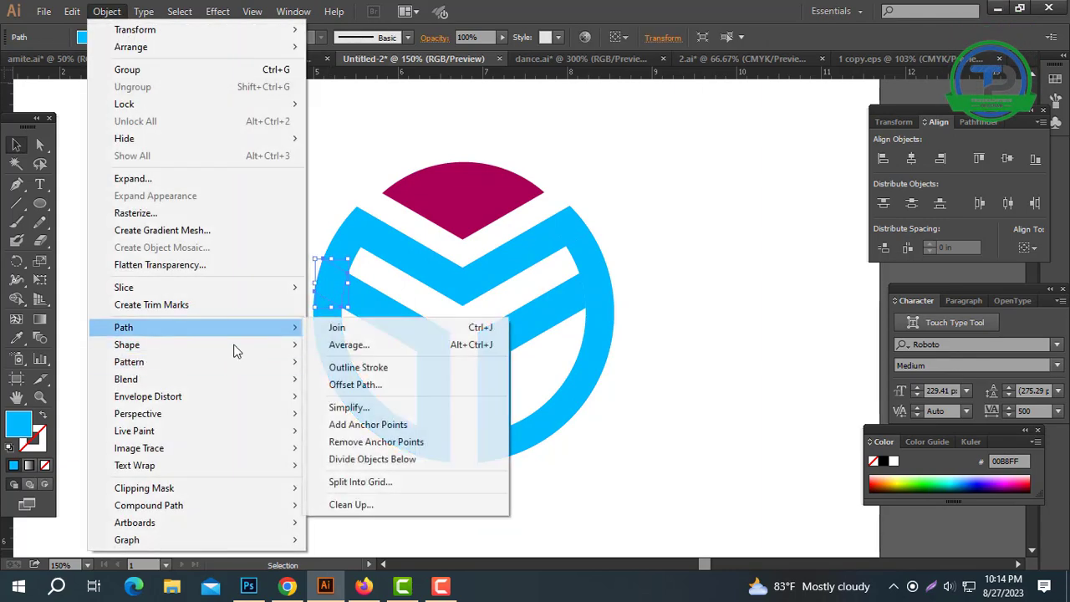
{"action": "left_click", "coordinate": [391, 385]}
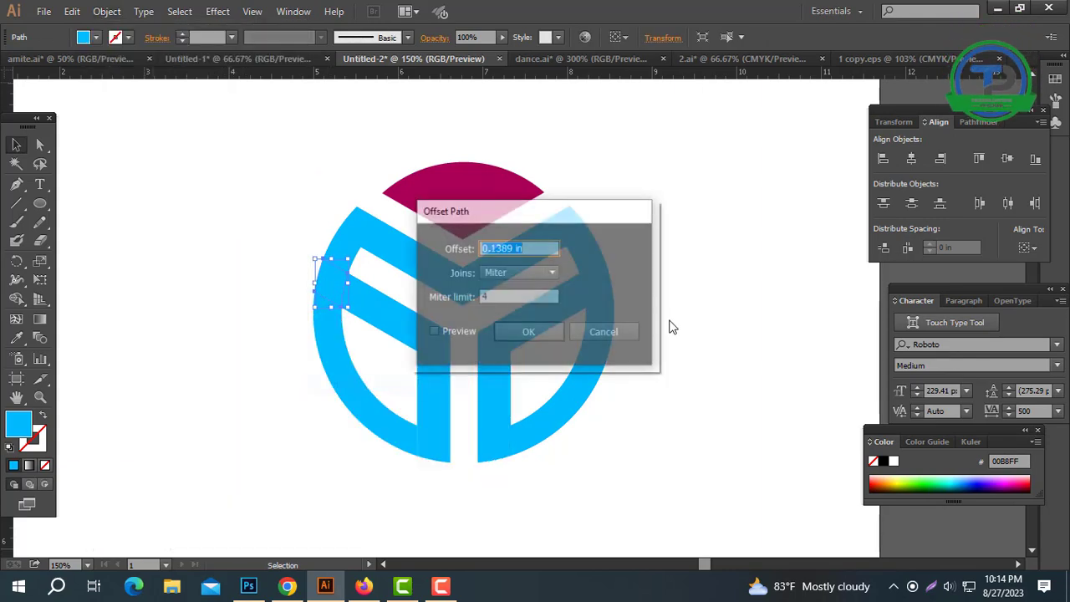
{"action": "type", "text": "0.06"}
{"action": "left_click", "coordinate": [535, 332]}
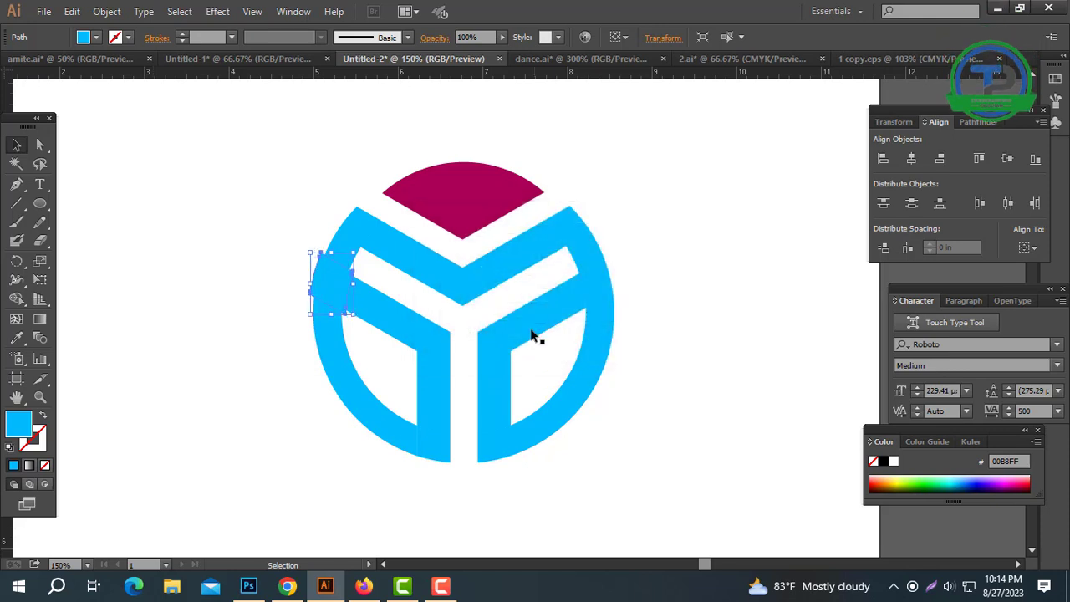
{"action": "left_click", "coordinate": [386, 311], "text": "shift"}
{"action": "left_click", "coordinate": [967, 125]}
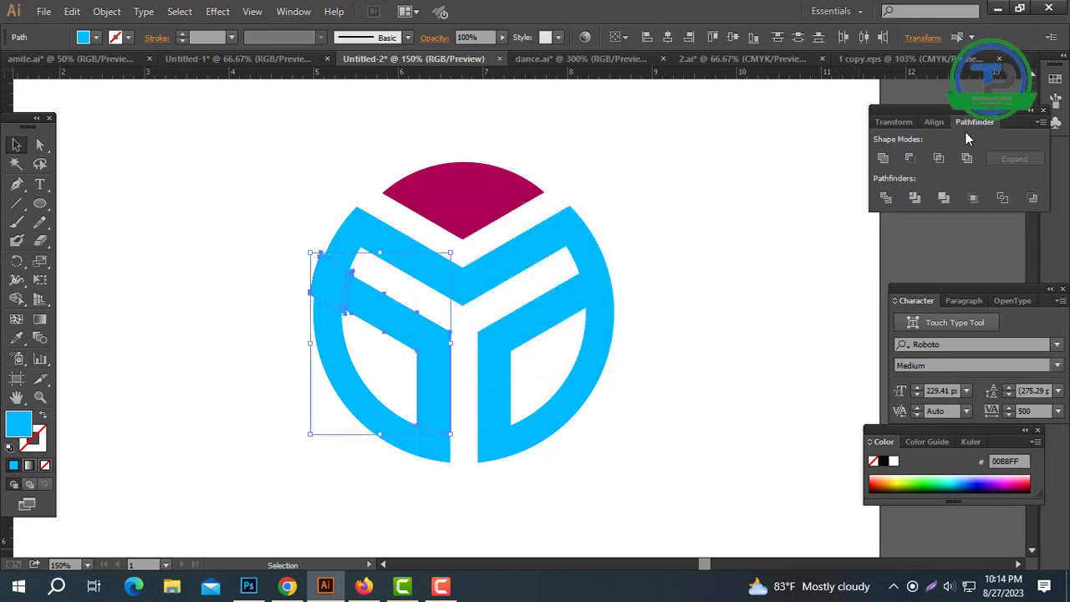
{"action": "left_click", "coordinate": [909, 158]}
{"action": "left_click", "coordinate": [727, 230]}
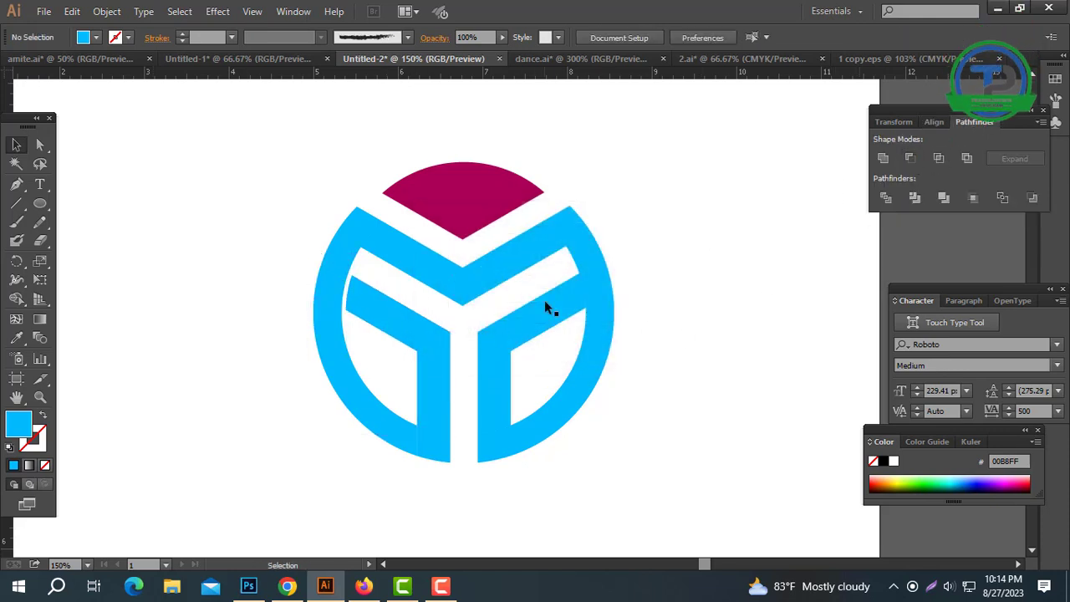
Step: Offset the ring's right segment by the same 0.06 in and subtract the offset shape from the right Y piece
{"action": "left_click", "coordinate": [595, 286]}
{"action": "left_click", "coordinate": [107, 11]}
{"action": "mouse_move", "coordinate": [140, 327]}
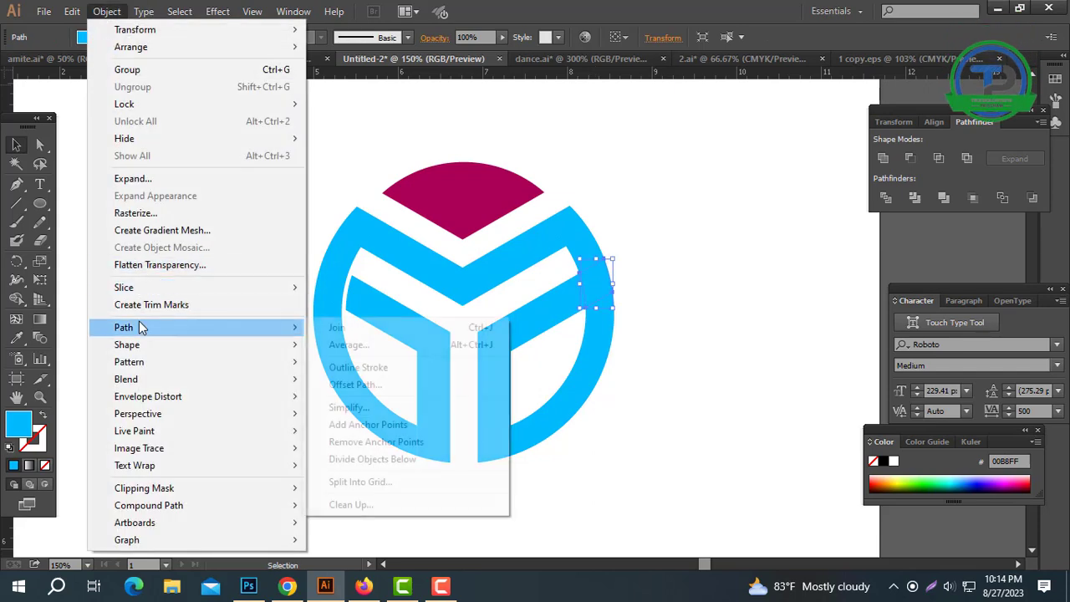
{"action": "left_click", "coordinate": [358, 384]}
{"action": "key", "text": "Return"}
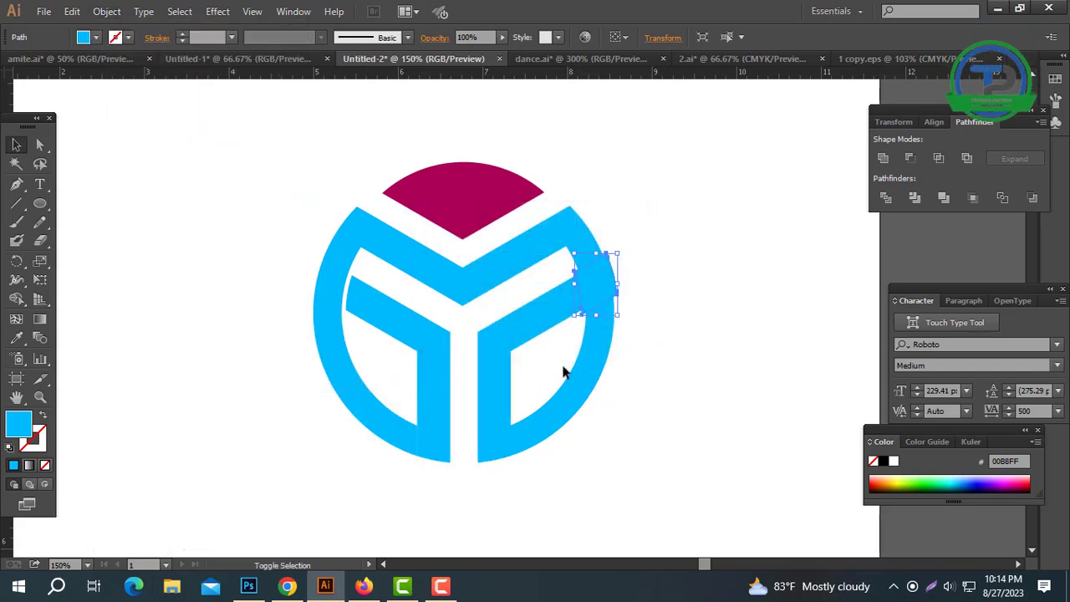
{"action": "left_click", "coordinate": [559, 319], "text": "shift"}
{"action": "left_click", "coordinate": [909, 158]}
{"action": "left_click", "coordinate": [762, 332]}
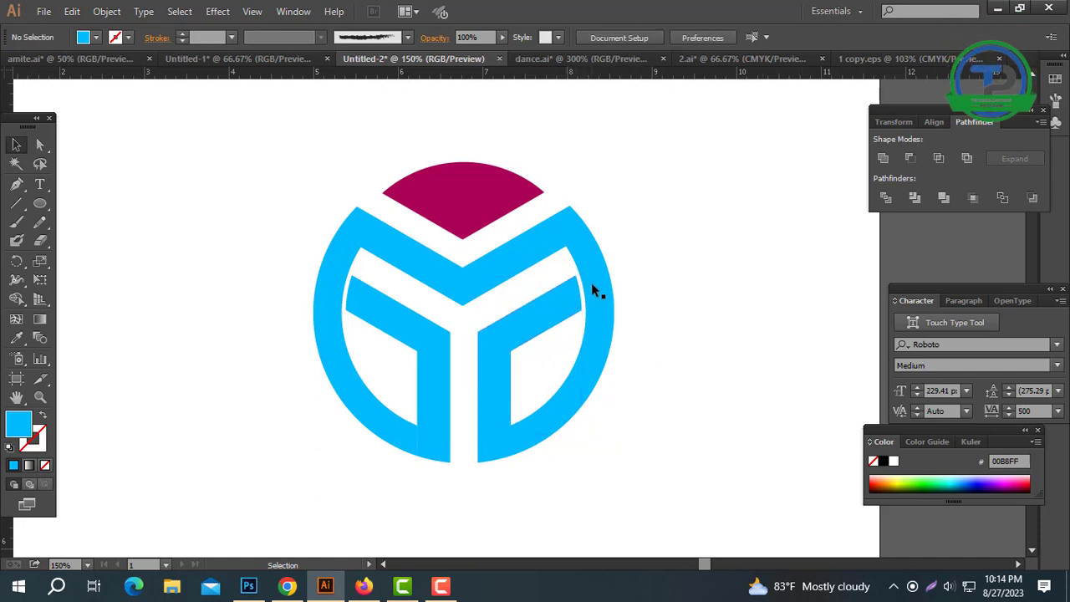
Step: Widen the gap at the right Y piece by subtracting a 0.09 in offset of the ring's right segment
{"action": "left_click", "coordinate": [106, 11]}
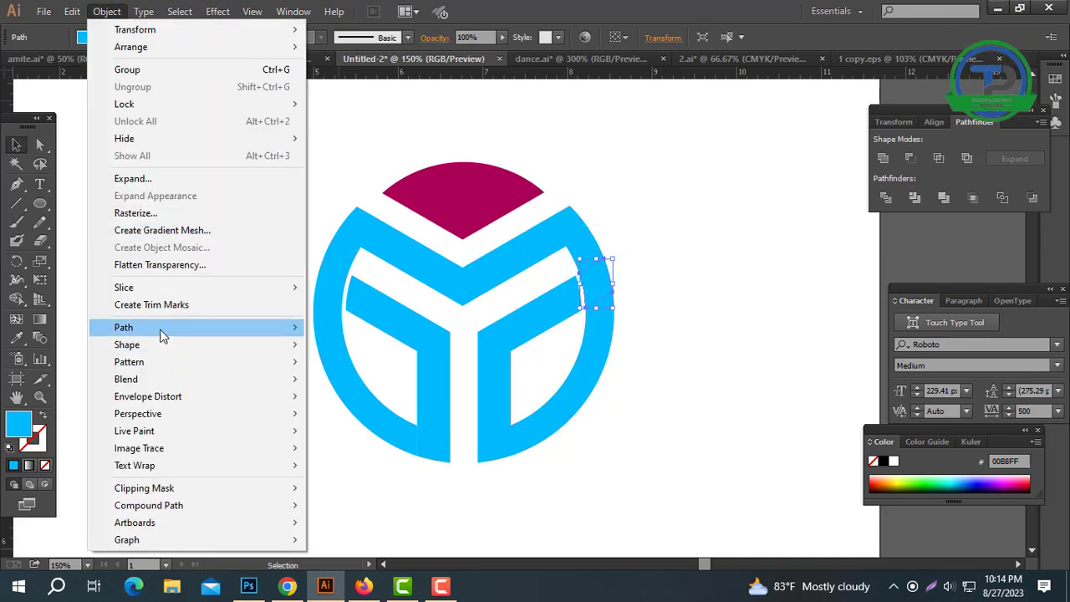
{"action": "mouse_move", "coordinate": [162, 329]}
{"action": "left_click", "coordinate": [359, 384]}
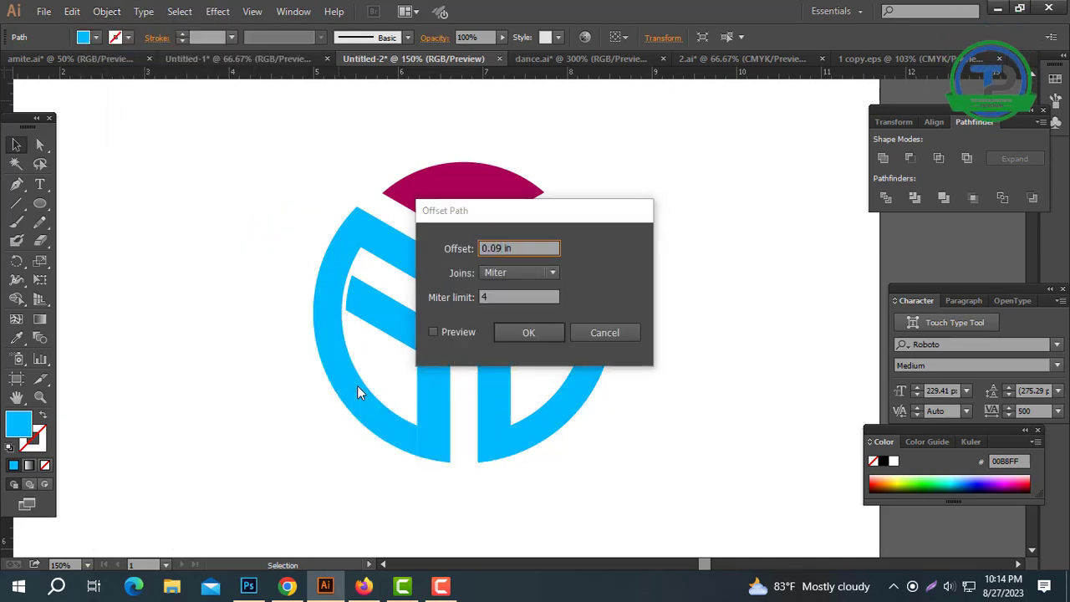
{"action": "key", "text": "Return"}
{"action": "left_click", "coordinate": [543, 308], "text": "shift"}
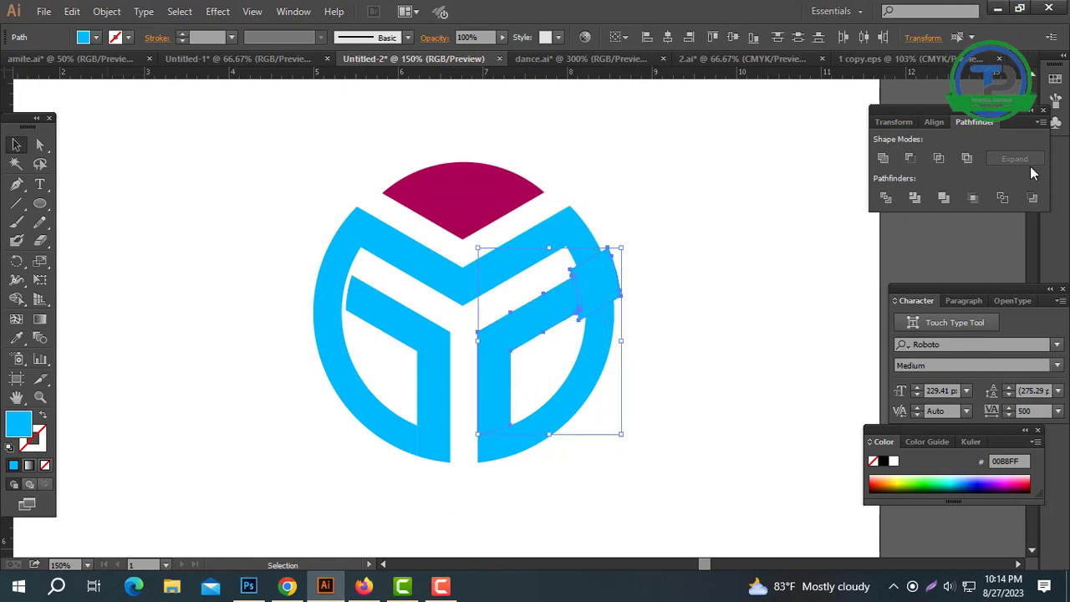
{"action": "left_click", "coordinate": [909, 159]}
Step: Widen the gap at the left Y piece by subtracting a 0.09 in offset of the ring's left segment
{"action": "left_click", "coordinate": [316, 287]}
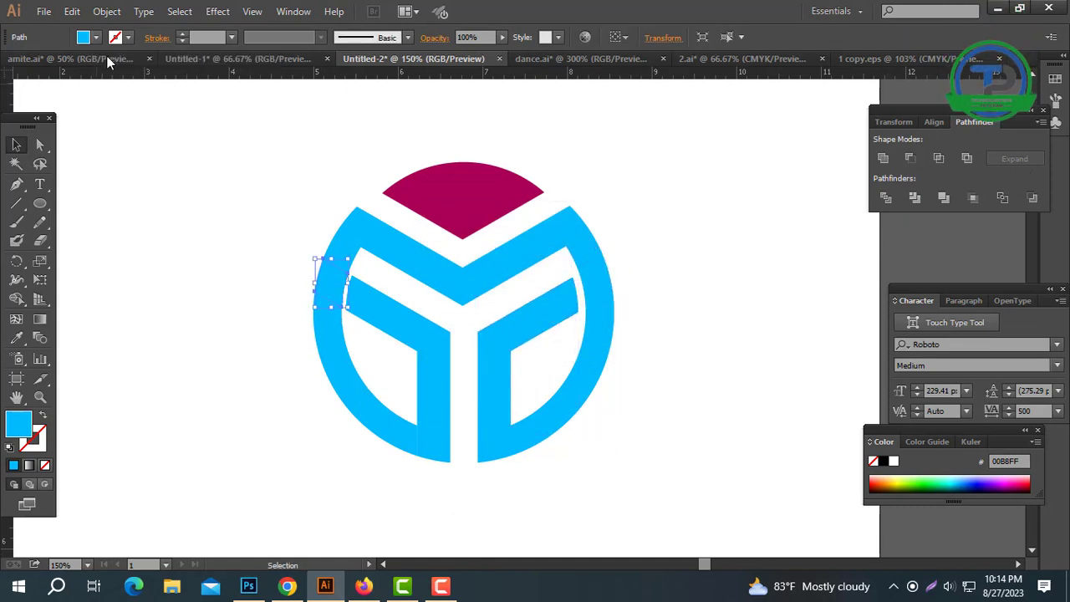
{"action": "left_click", "coordinate": [107, 11]}
{"action": "mouse_move", "coordinate": [209, 327]}
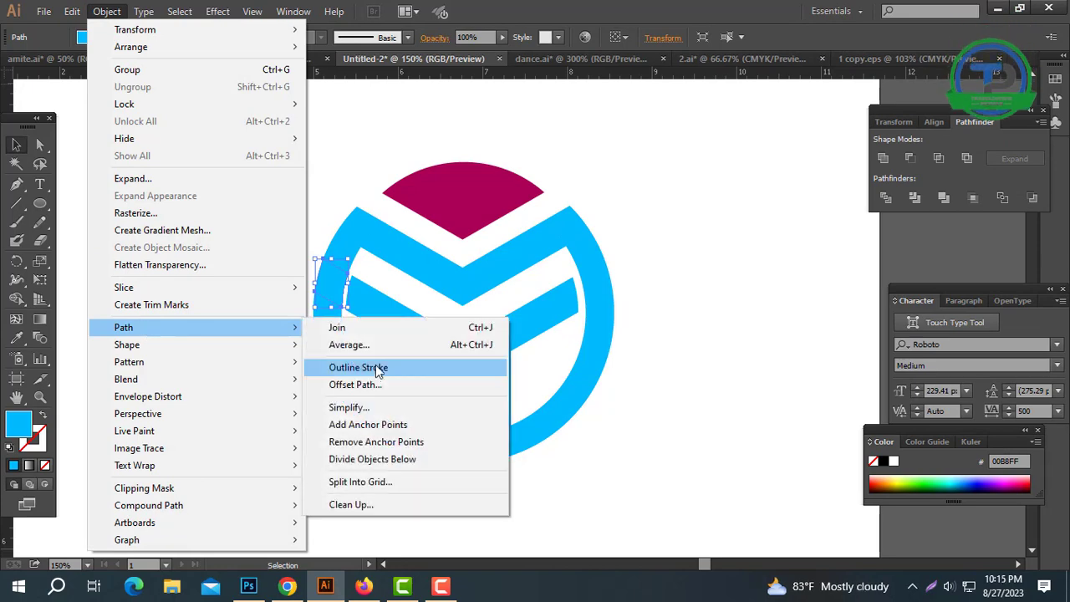
{"action": "left_click", "coordinate": [355, 385]}
{"action": "key", "text": "Return"}
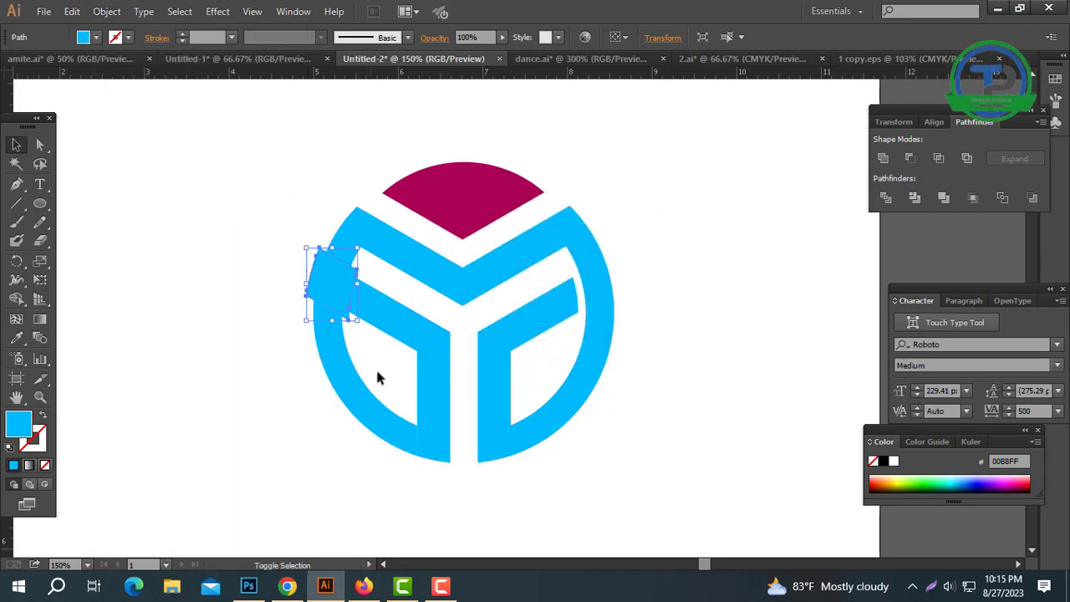
{"action": "left_click", "coordinate": [396, 317], "text": "shift"}
{"action": "left_click", "coordinate": [919, 157]}
{"action": "left_click", "coordinate": [743, 330]}
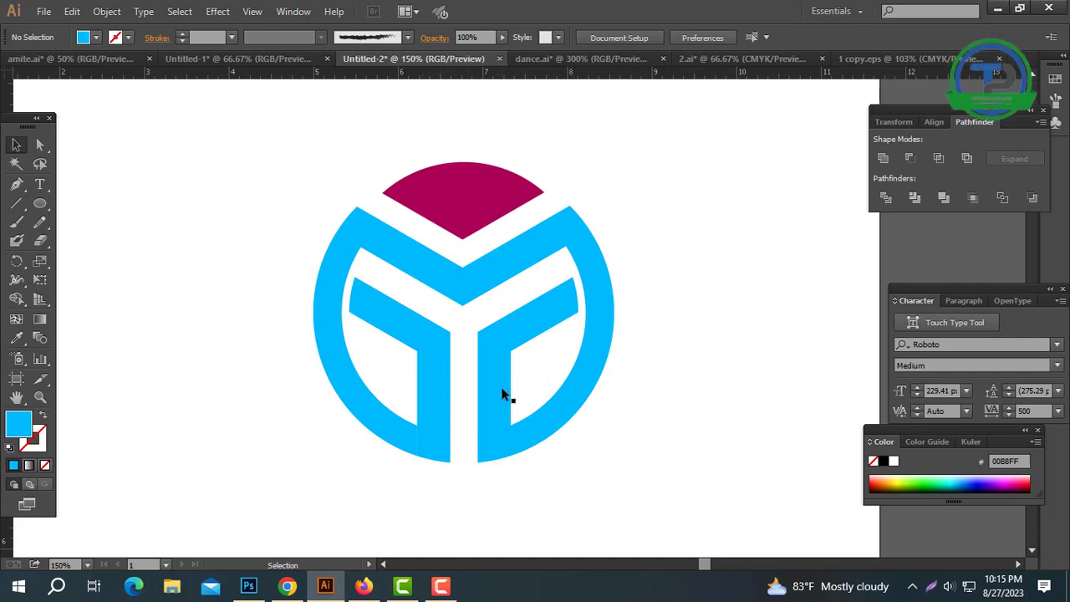
Step: Unite all the logo shapes, including the magenta segment, with Pathfinder
{"action": "left_click_drag", "start_coordinate": [698, 144], "coordinate": [153, 515]}
{"action": "left_click", "coordinate": [882, 159]}
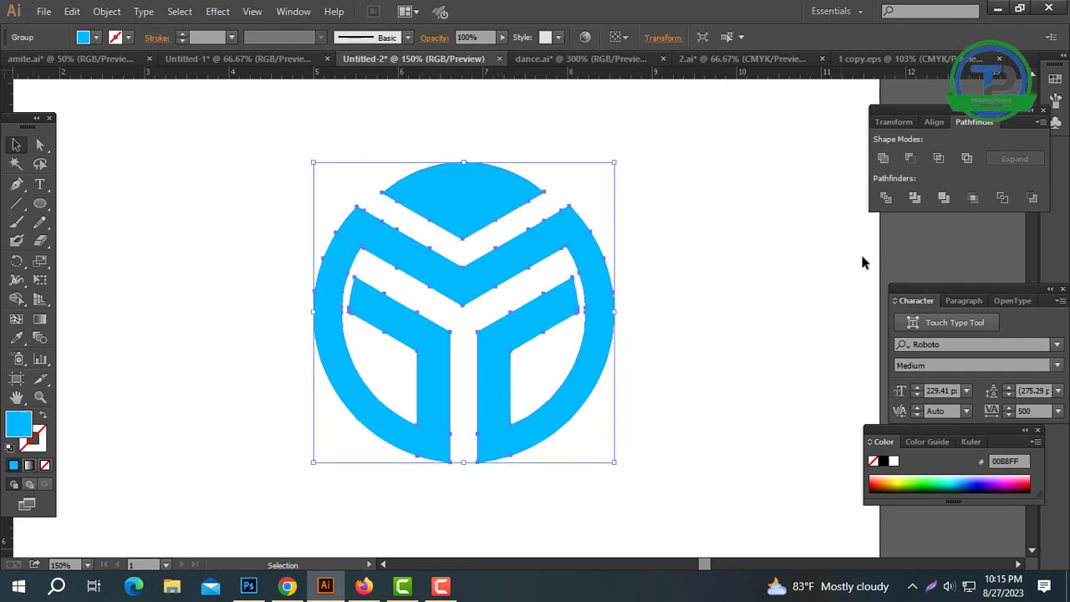
{"action": "left_click", "coordinate": [715, 244]}
{"action": "left_click", "coordinate": [584, 265]}
{"action": "left_click", "coordinate": [808, 343]}
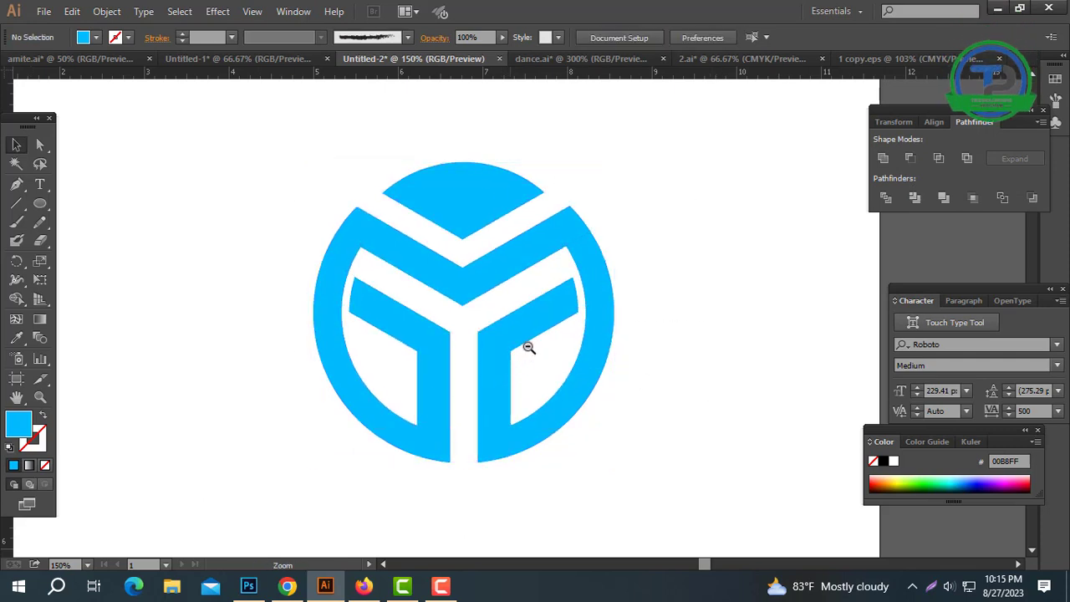
Step: Move the united logo down, closer to the name text on the artboard
{"action": "left_click", "coordinate": [527, 346], "text": "ctrl+alt"}
{"action": "left_click_drag", "start_coordinate": [547, 377], "coordinate": [519, 344]}
{"action": "left_click_drag", "start_coordinate": [487, 255], "coordinate": [443, 306]}
{"action": "left_click", "coordinate": [554, 344]}
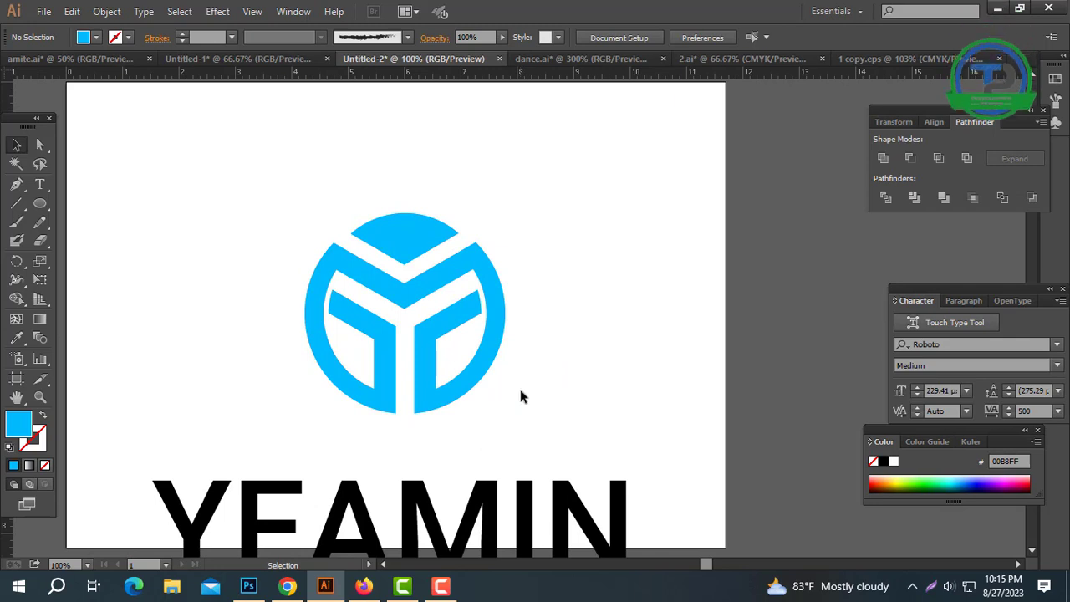
{"action": "key", "text": "space"}
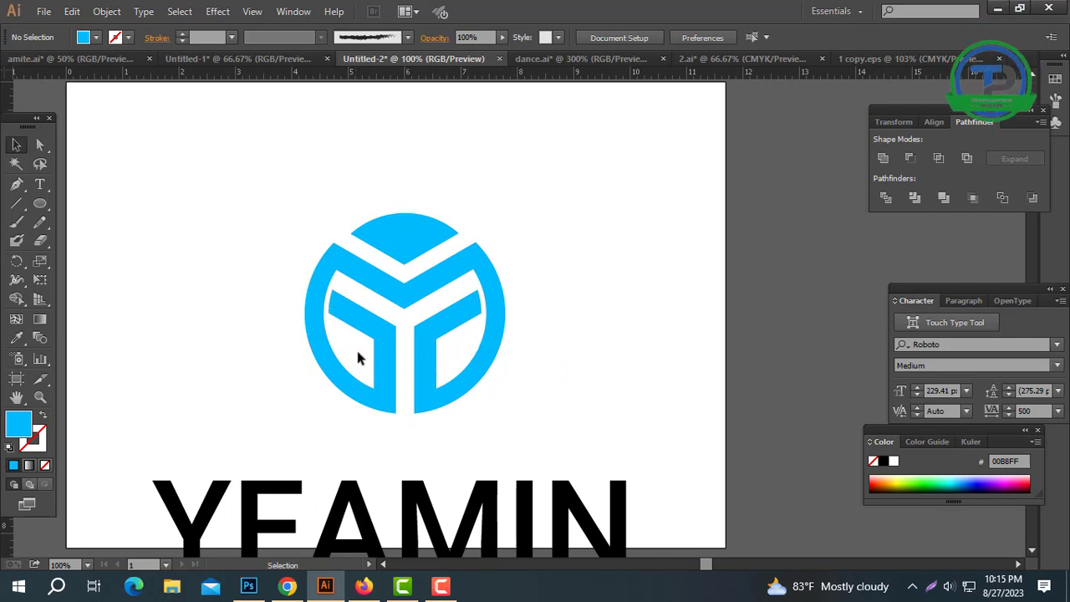
Step: Undo the logo move, the uniting of the shapes and the last cut of the left Y piece
{"action": "key", "text": "ctrl+z"}
{"action": "key", "text": "ctrl+z"}
{"action": "key", "text": "ctrl+z"}
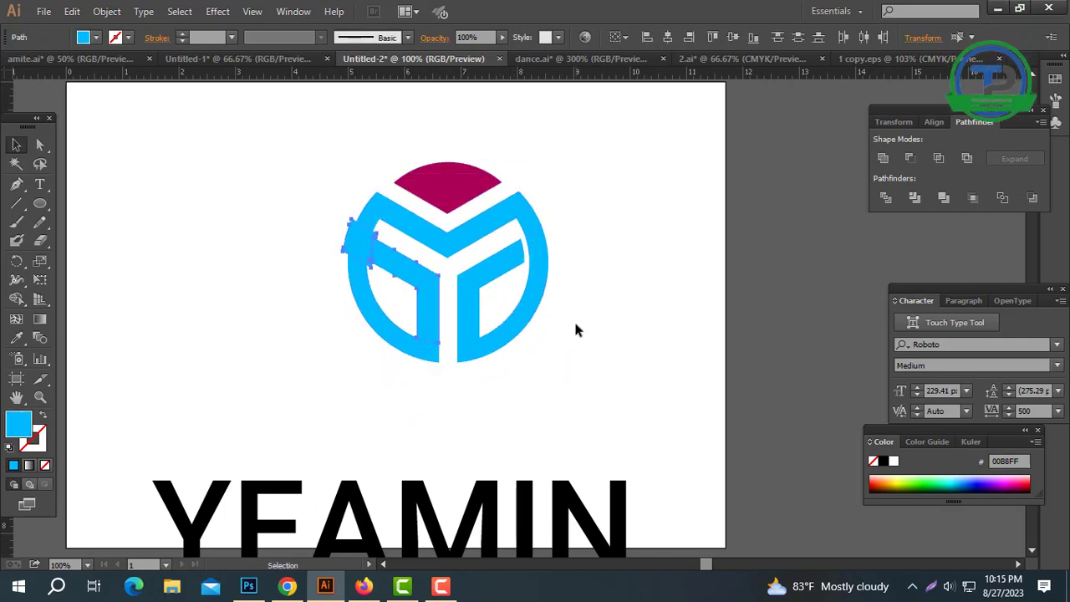
Step: Delete the leftover offset shape covering the ring's left segment
{"action": "left_click", "coordinate": [574, 324]}
{"action": "key", "text": "ctrl+space"}
{"action": "left_click", "coordinate": [537, 311], "text": "ctrl"}
{"action": "left_click", "coordinate": [538, 312], "text": "ctrl"}
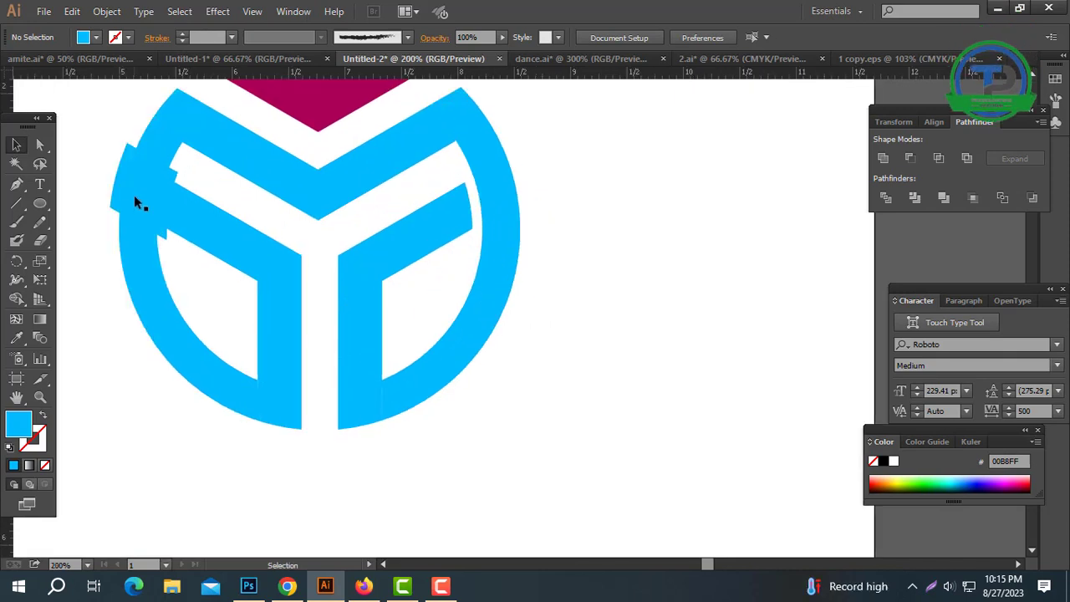
{"action": "key", "text": "Delete"}
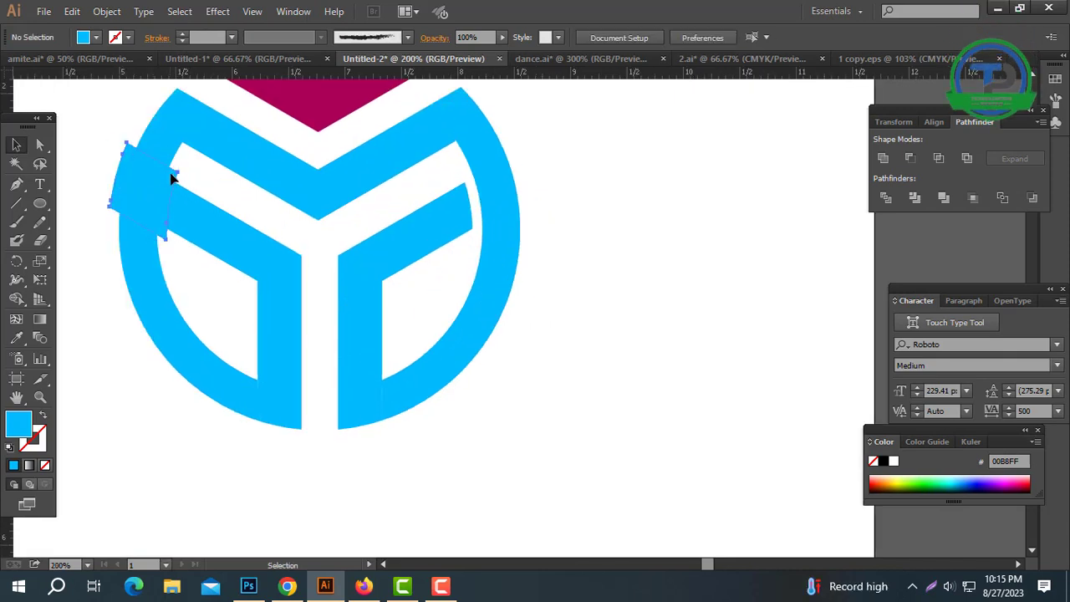
{"action": "left_click", "coordinate": [172, 175]}
{"action": "key", "text": "Delete"}
Step: Offset the ring's left segment by about 0.2 in and subtract the offset shape from the left Y arm
{"action": "left_click_drag", "start_coordinate": [254, 219], "coordinate": [342, 285]}
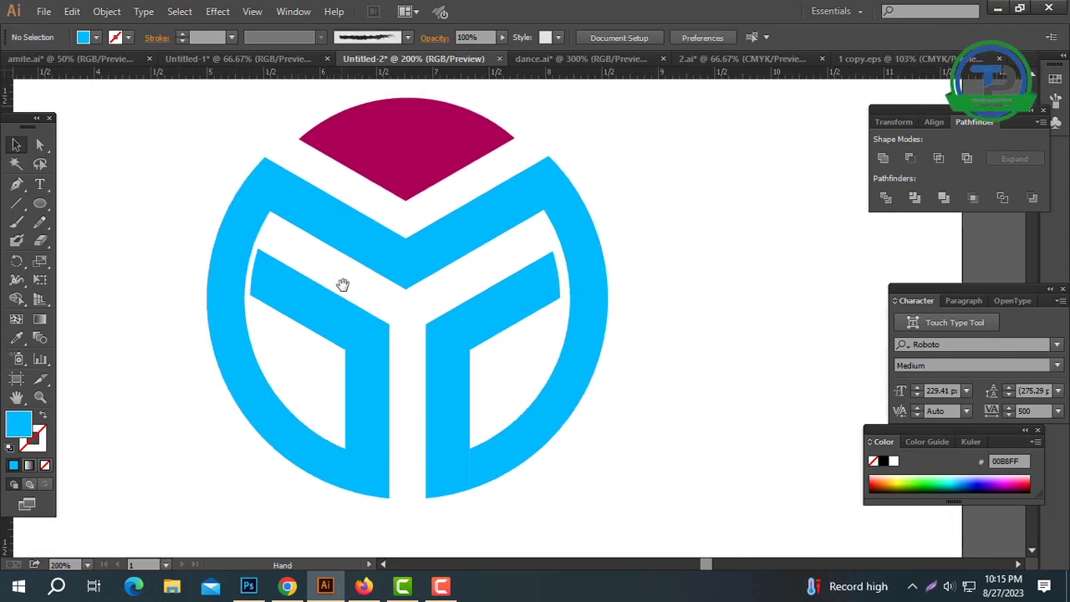
{"action": "left_click", "coordinate": [220, 266]}
{"action": "left_click", "coordinate": [107, 11]}
{"action": "mouse_move", "coordinate": [237, 333]}
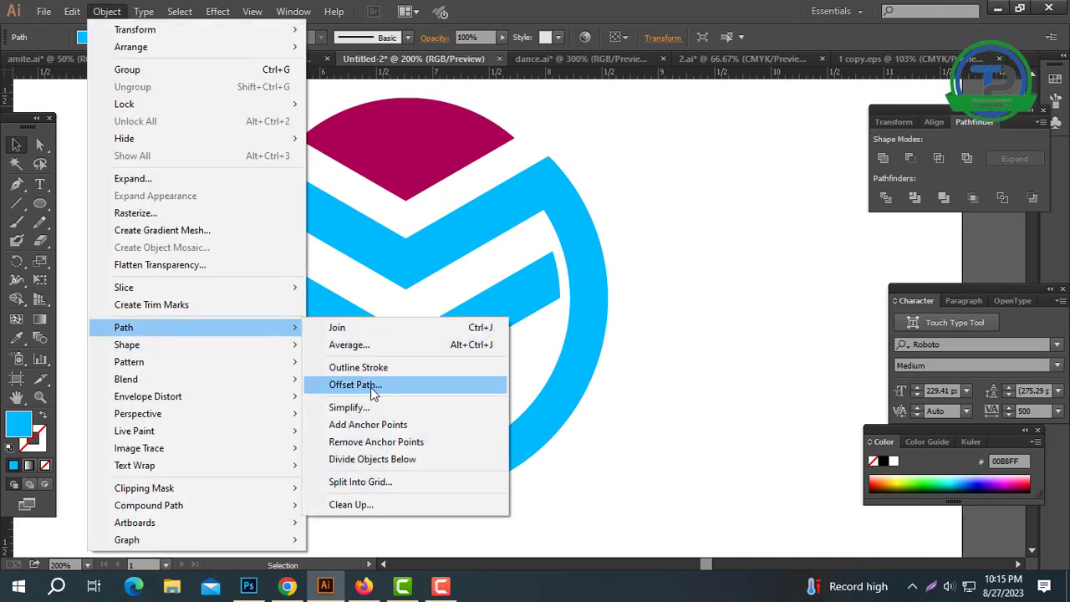
{"action": "left_click", "coordinate": [370, 386]}
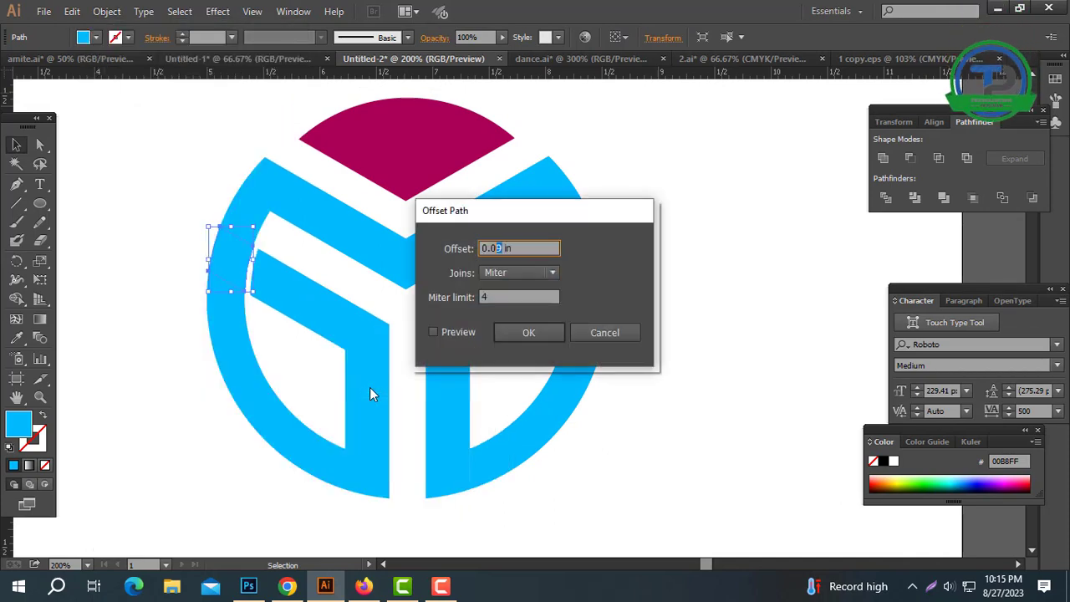
{"action": "type", "text": "2"}
{"action": "key", "text": "Return"}
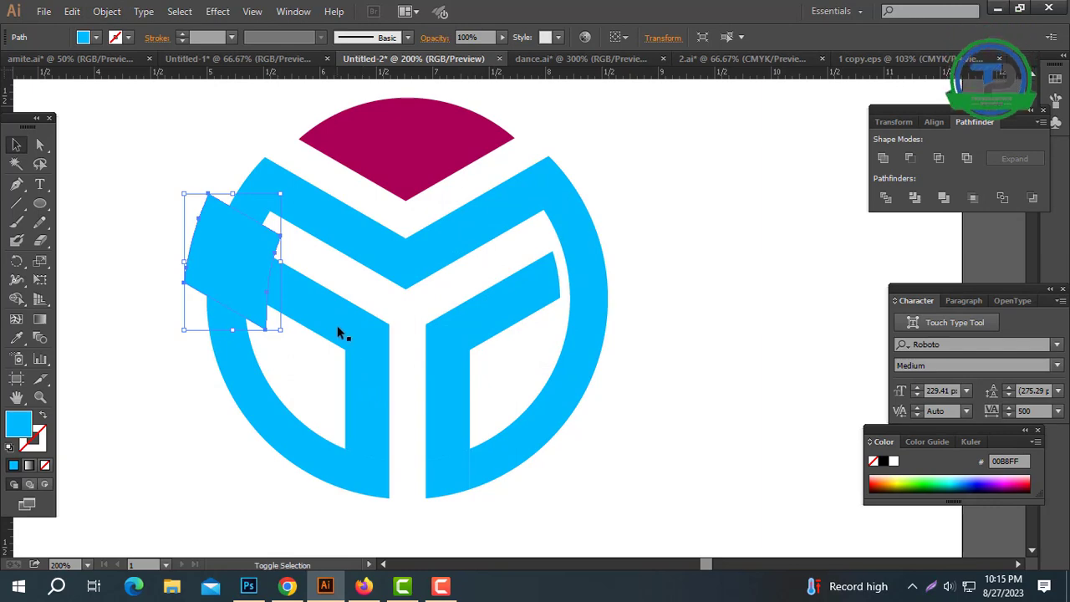
{"action": "left_click", "coordinate": [337, 325], "text": "shift"}
{"action": "left_click", "coordinate": [909, 158]}
{"action": "left_click", "coordinate": [801, 261]}
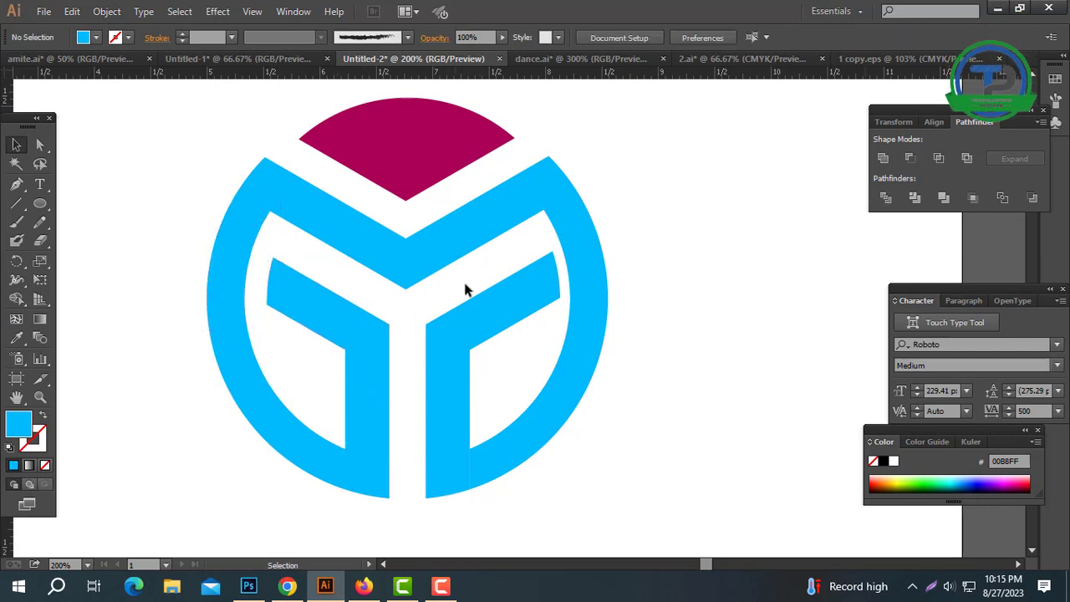
Step: Offset the ring's right segment by the same distance and subtract the offset shape from the right Y arm
{"action": "left_click", "coordinate": [597, 270]}
{"action": "left_click", "coordinate": [102, 11]}
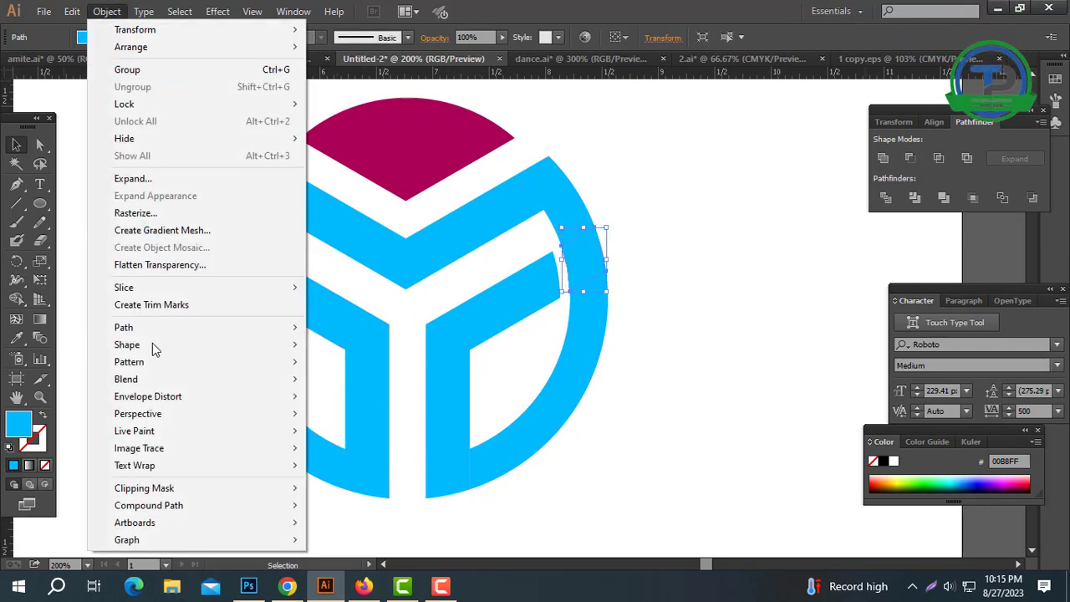
{"action": "mouse_move", "coordinate": [201, 330]}
{"action": "left_click", "coordinate": [392, 388]}
{"action": "key", "text": "Return"}
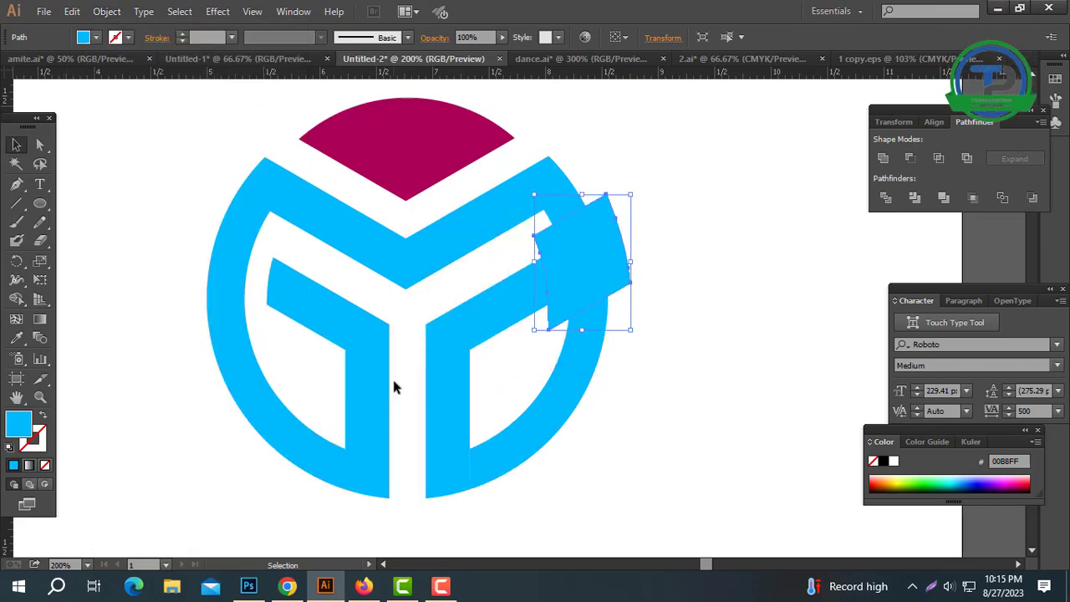
{"action": "left_click", "coordinate": [490, 317], "text": "shift"}
{"action": "left_click", "coordinate": [910, 158]}
Step: Unite all the logo shapes, including the magenta top segment, with Pathfinder
{"action": "left_click_drag", "start_coordinate": [734, 98], "coordinate": [107, 430]}
{"action": "left_click", "coordinate": [884, 162]}
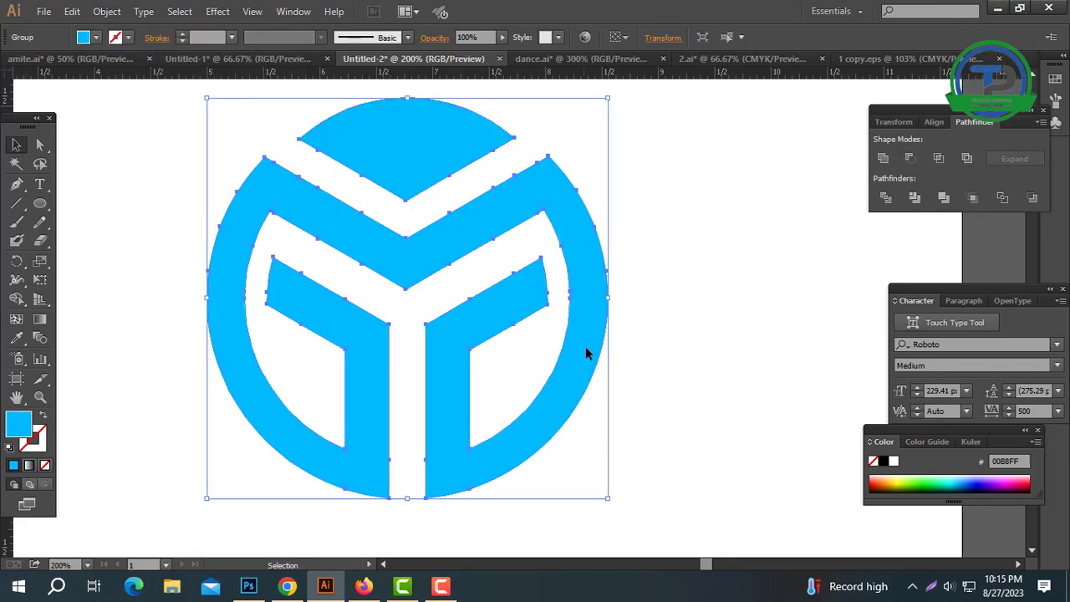
{"action": "key", "text": "ctrl+minus"}
{"action": "key", "text": "ctrl+minus"}
{"action": "key", "text": "ctrl+minus"}
{"action": "left_click", "coordinate": [691, 279]}
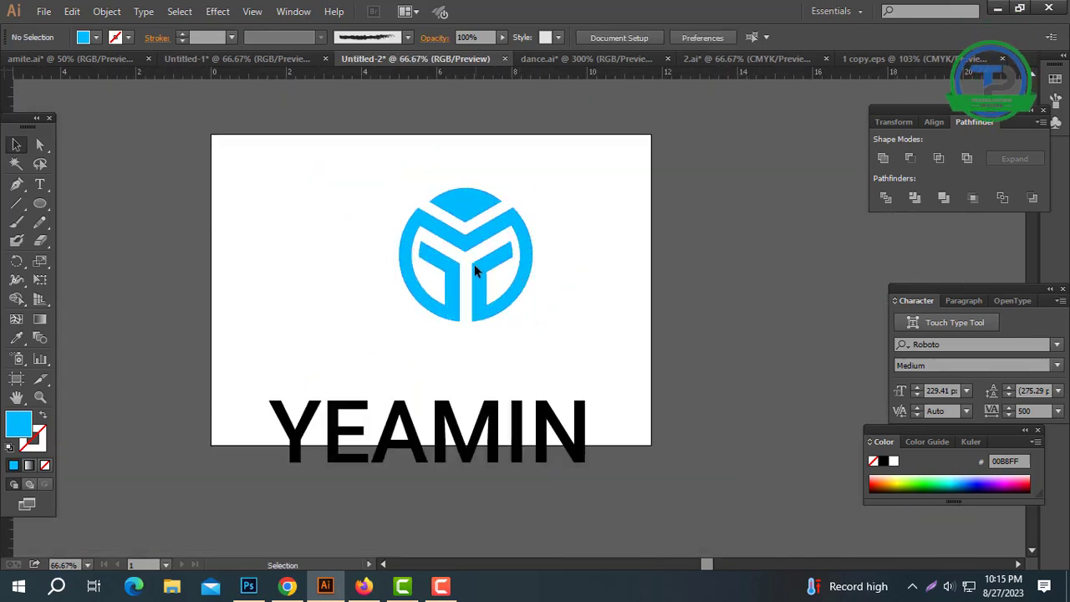
Step: Move the logo to the middle of the artboard and place the name text directly below it, scaled down to about 113 pt
{"action": "left_click_drag", "start_coordinate": [474, 266], "coordinate": [450, 275]}
{"action": "left_click_drag", "start_coordinate": [449, 453], "coordinate": [437, 398]}
{"action": "left_click", "coordinate": [490, 412]}
{"action": "left_click", "coordinate": [499, 381]}
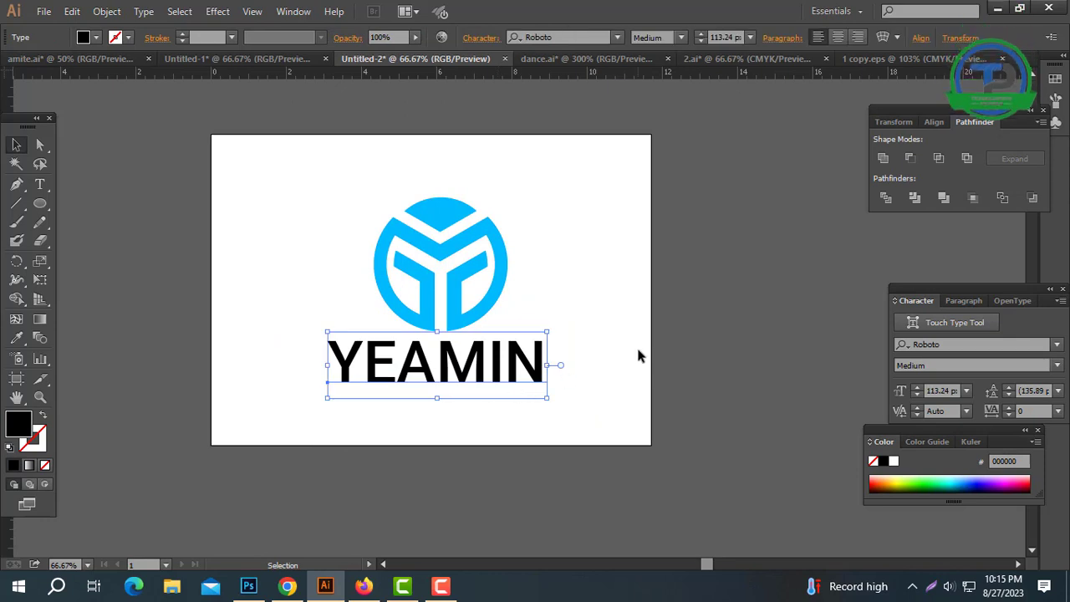
{"action": "left_click", "coordinate": [638, 356]}
Step: Change the font of the name text to Nexa-Bold
{"action": "key", "text": "ctrl+plus"}
{"action": "left_click", "coordinate": [424, 405]}
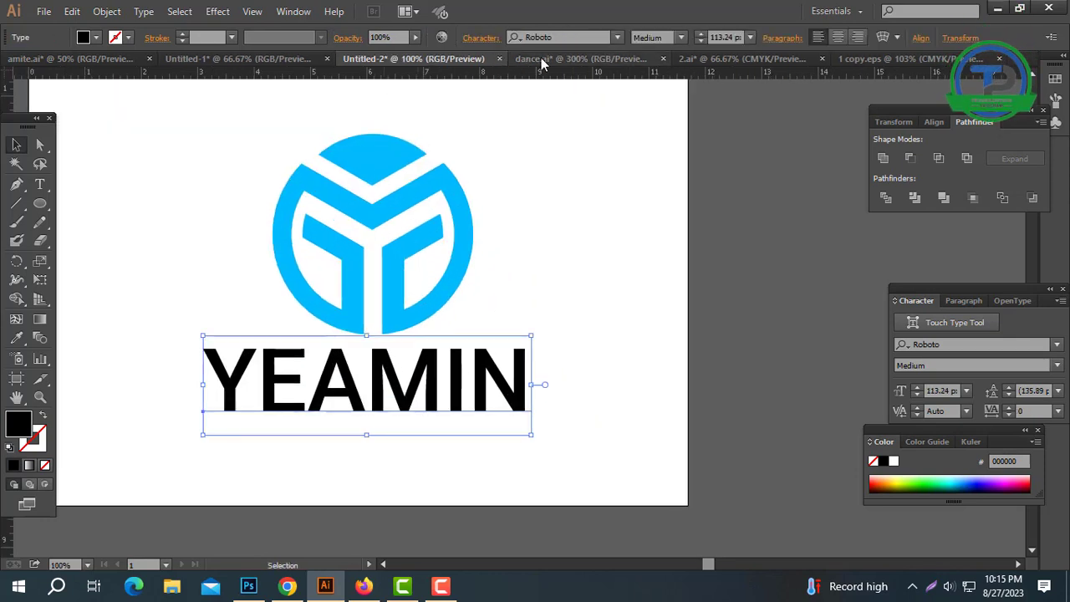
{"action": "left_click", "coordinate": [579, 37]}
{"action": "type", "text": "nexa"}
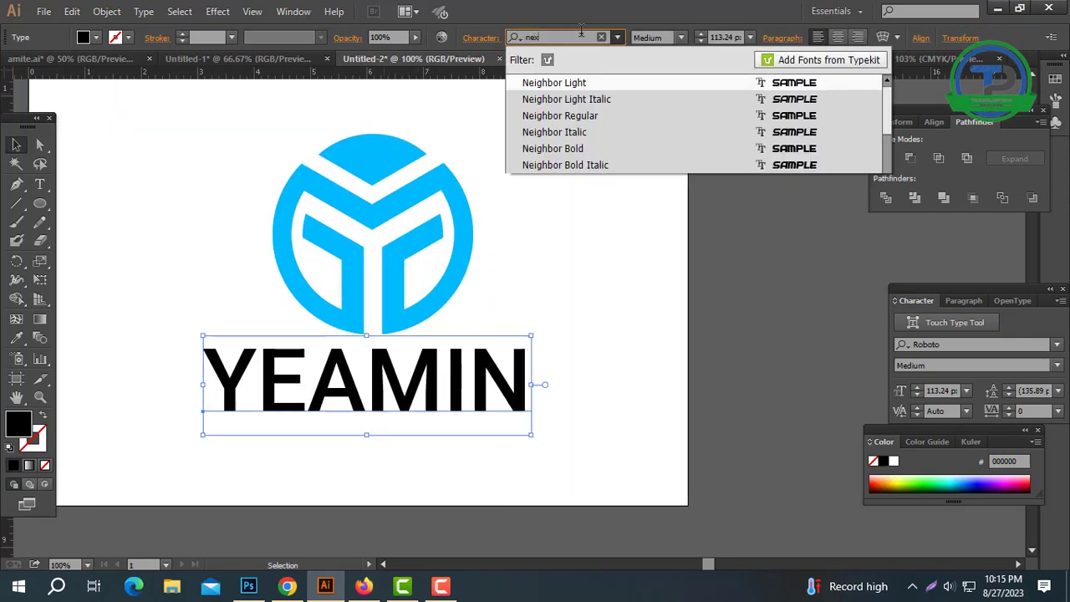
{"action": "key", "text": "Return"}
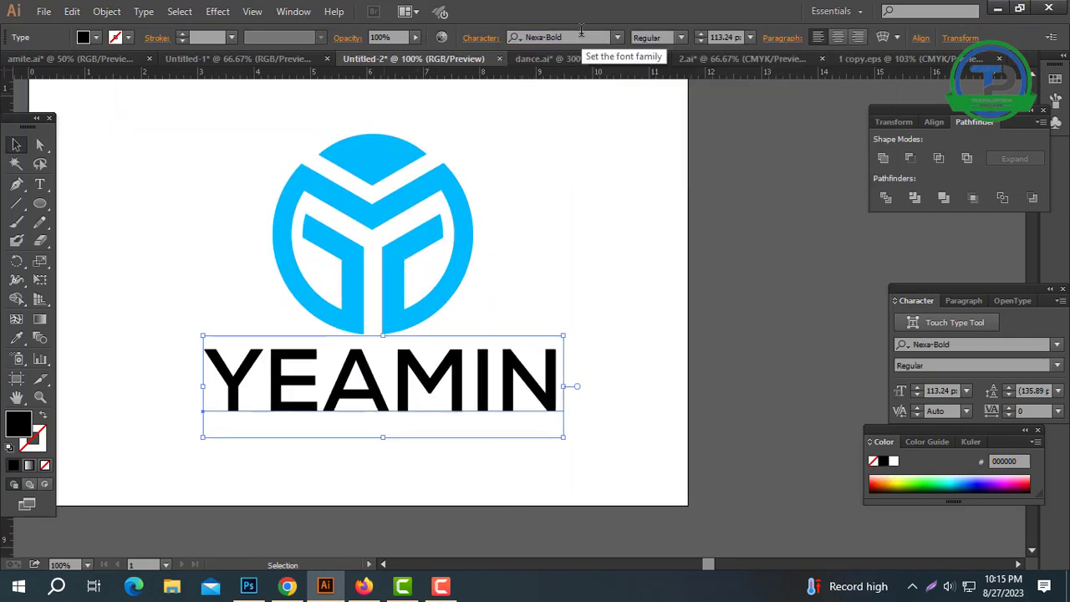
Step: Shift the name text slightly left under the logo and convert it to outlines
{"action": "left_click", "coordinate": [376, 222]}
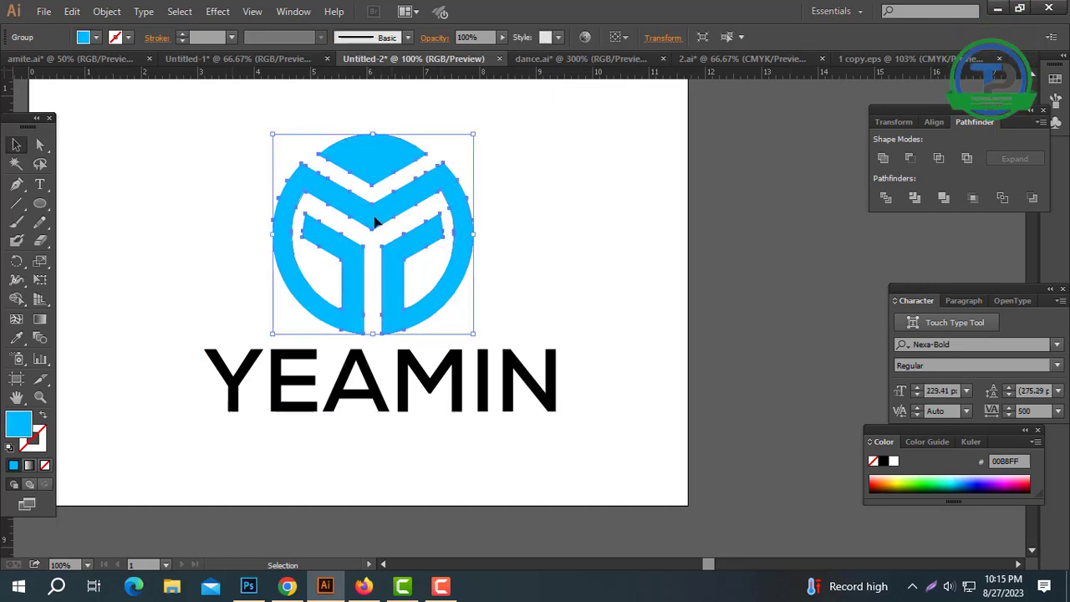
{"action": "left_click", "coordinate": [491, 336]}
{"action": "left_click_drag", "start_coordinate": [502, 380], "coordinate": [489, 380]}
{"action": "right_click", "coordinate": [402, 372]}
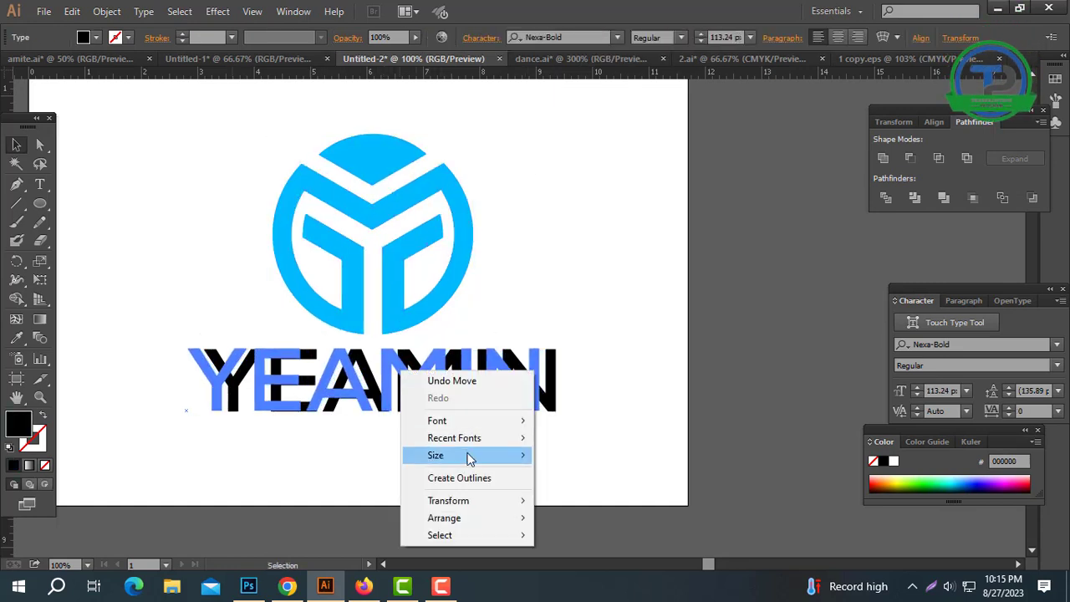
{"action": "left_click", "coordinate": [458, 478]}
Step: Align the logo and the outlined name text on their horizontal centres
{"action": "left_click_drag", "start_coordinate": [580, 460], "coordinate": [205, 172]}
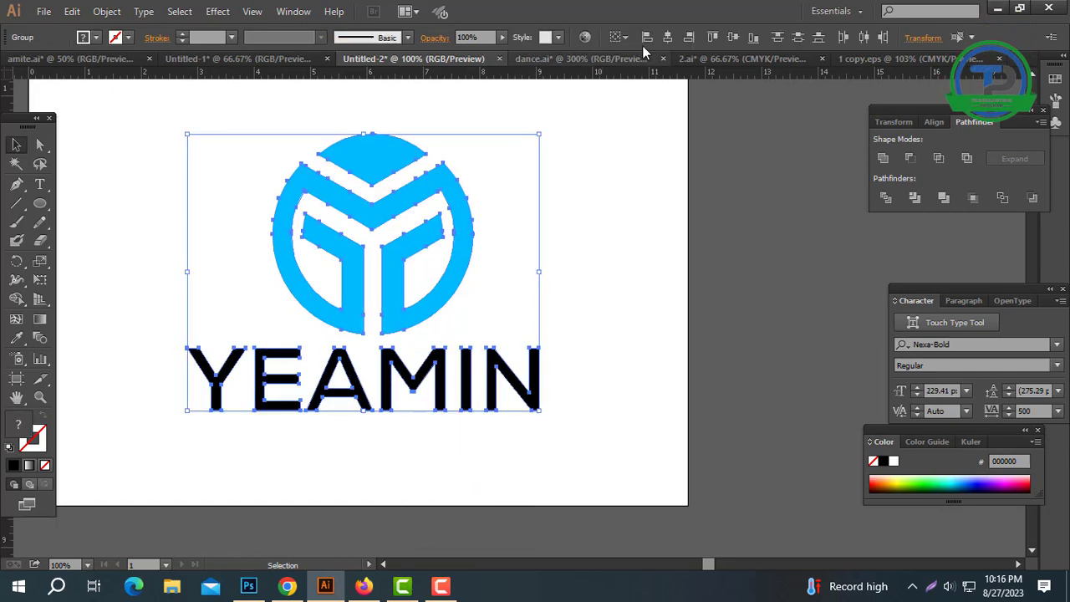
{"action": "left_click", "coordinate": [688, 37]}
{"action": "left_click", "coordinate": [642, 220]}
{"action": "key", "text": "ctrl+a"}
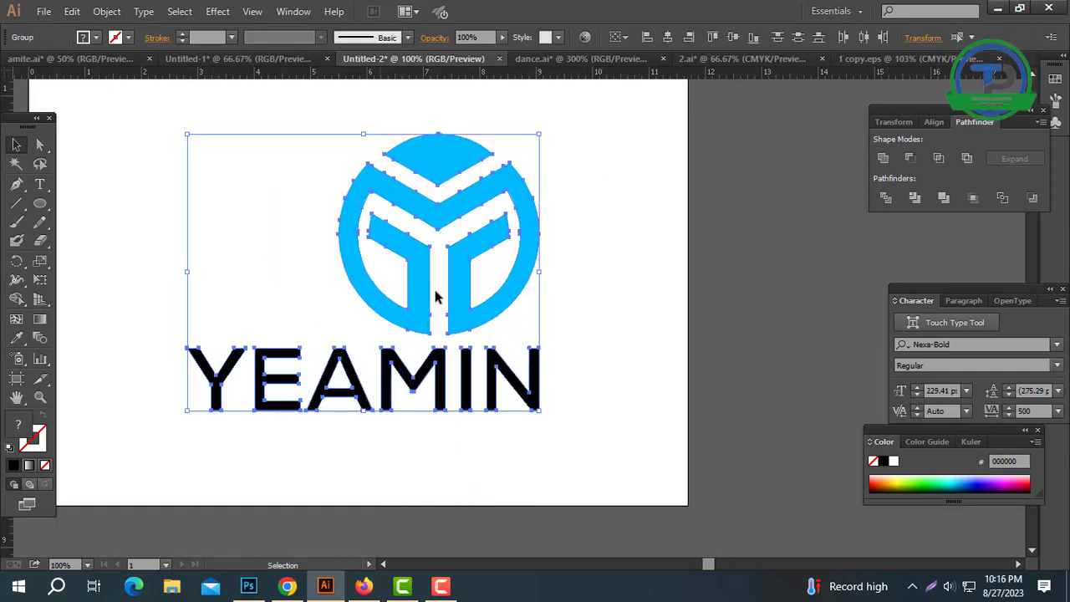
{"action": "left_click", "coordinate": [668, 39]}
Step: Fit the artboard in the window, then cut and paste the logo and name so they sit at its centre
{"action": "key", "text": "ctrl+x"}
{"action": "key", "text": "ctrl+0"}
{"action": "key", "text": "ctrl+v"}
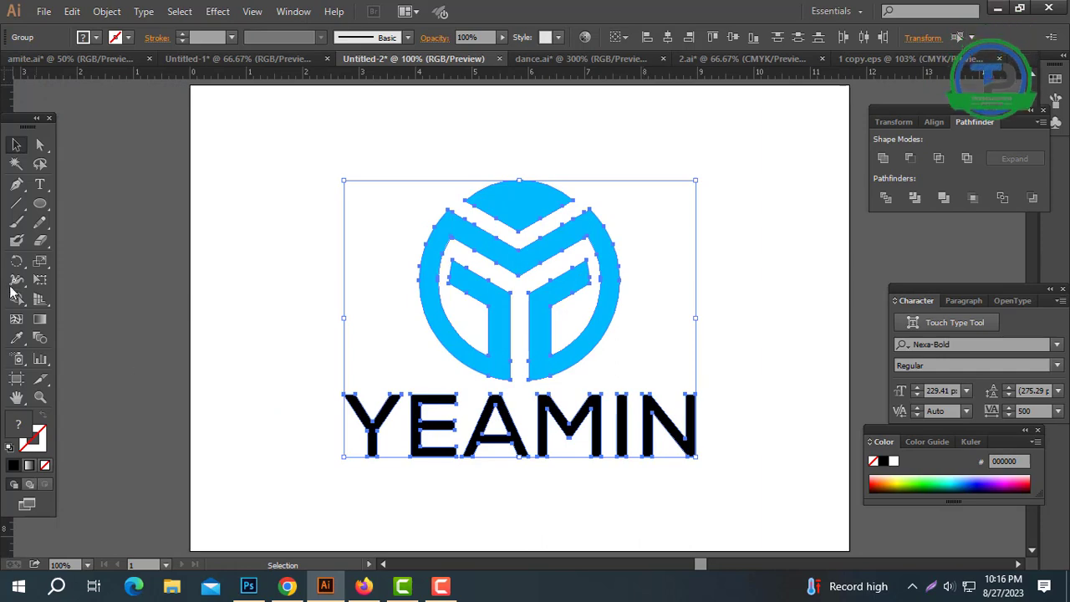
Step: Recolour the outlined name text with the logo's blue, 00B8FF, using the Eyedropper tool
{"action": "left_click", "coordinate": [16, 337]}
{"action": "left_click", "coordinate": [527, 198]}
{"action": "left_click", "coordinate": [17, 144]}
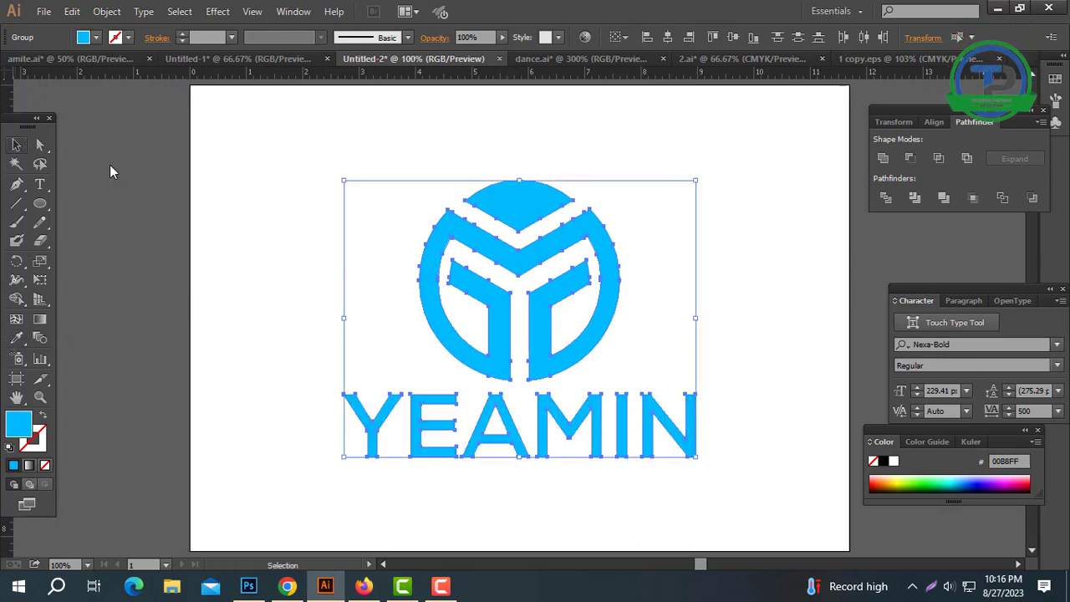
{"action": "left_click", "coordinate": [236, 166]}
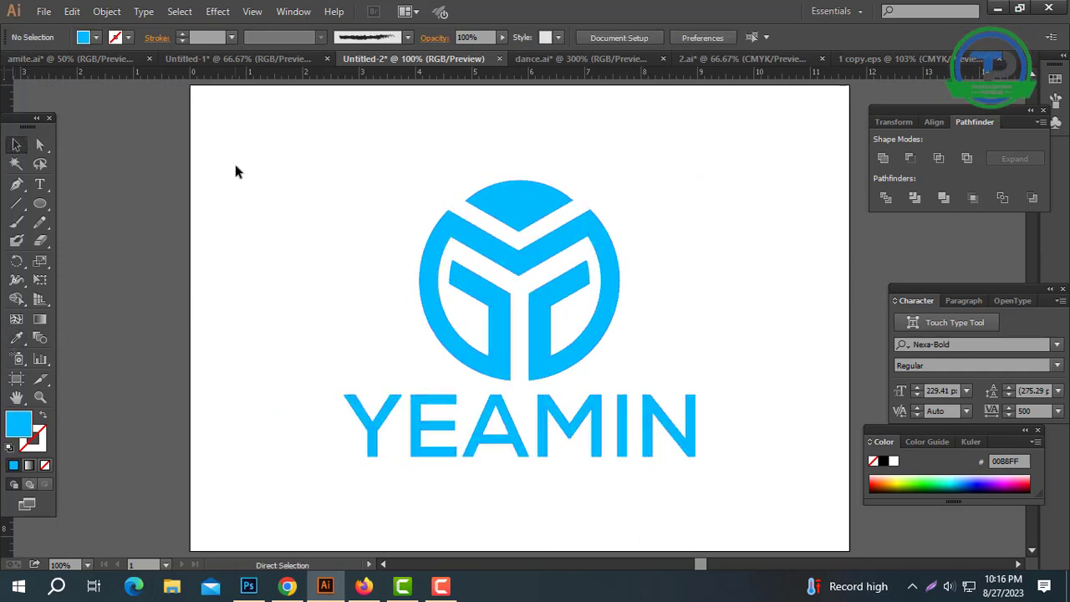
{"action": "left_click", "coordinate": [578, 365]}
{"action": "left_click", "coordinate": [293, 10]}
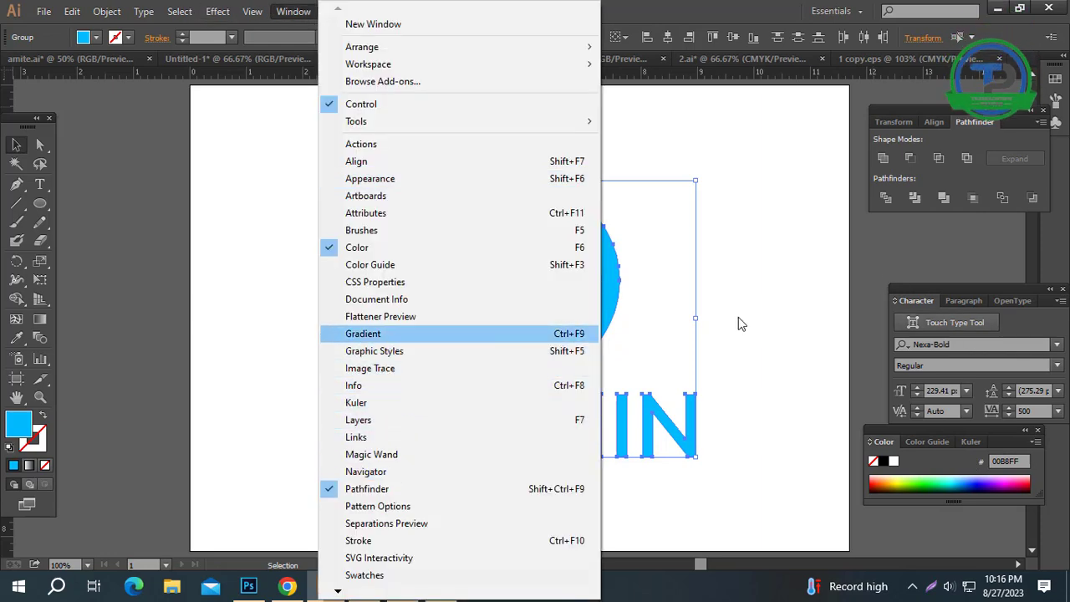
{"action": "left_click", "coordinate": [806, 270]}
Step: Cut all the artwork and paste it back at the centre of the artboard
{"action": "left_click_drag", "start_coordinate": [806, 270], "coordinate": [195, 503]}
{"action": "key", "text": "ctrl+x"}
{"action": "key", "text": "ctrl+v"}
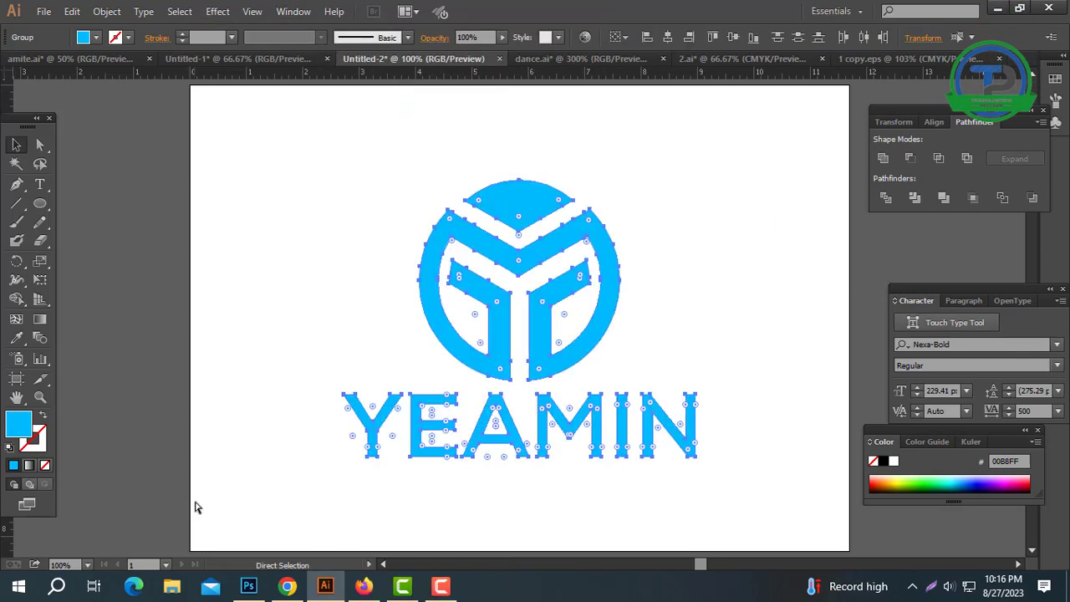
{"action": "left_click", "coordinate": [640, 280]}
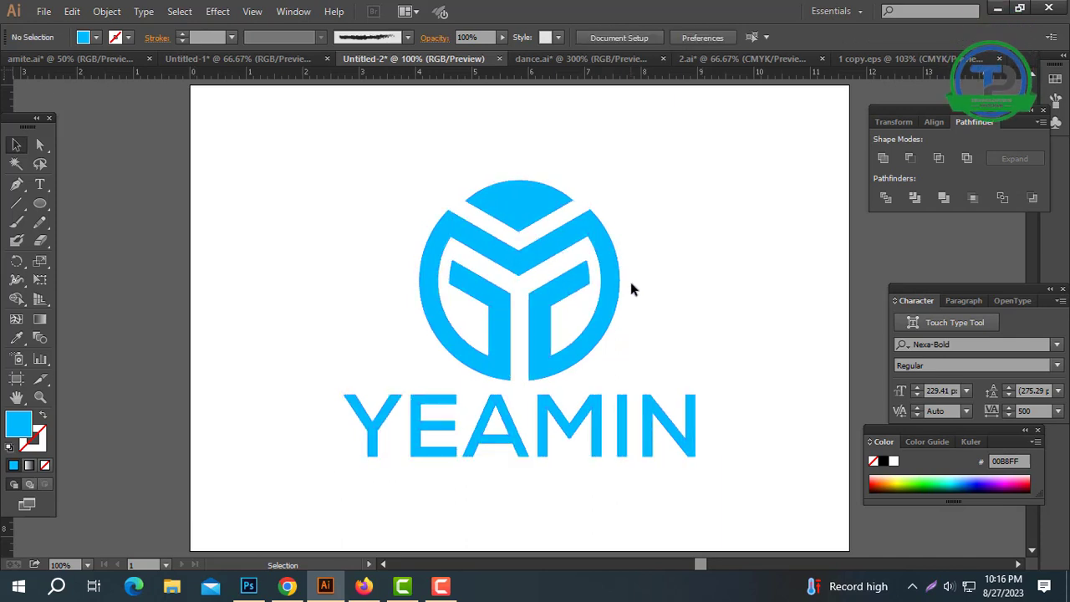